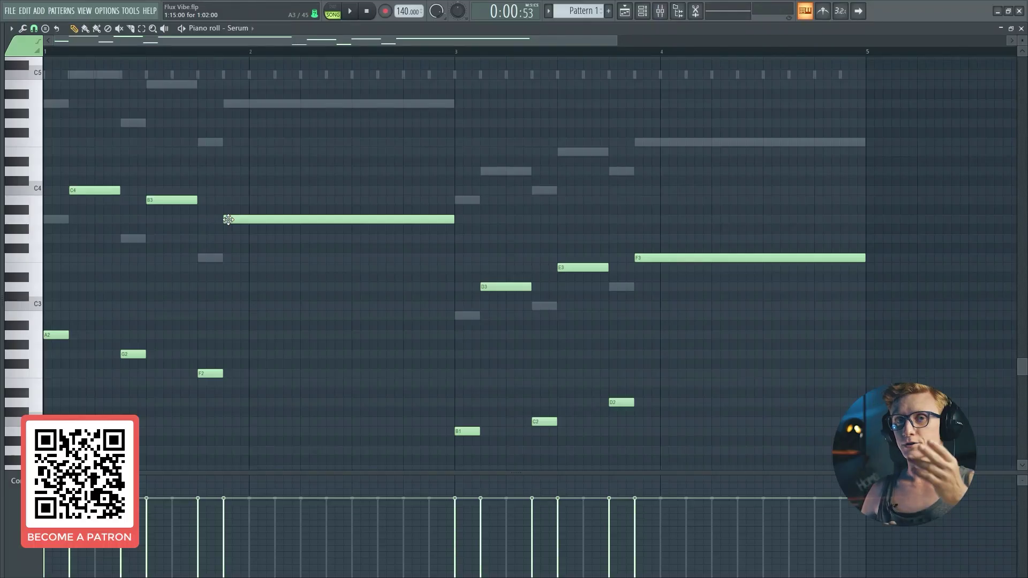
- Audition the lead melody, then add a new Serum instrument channel
{"action": "key", "text": "space"}
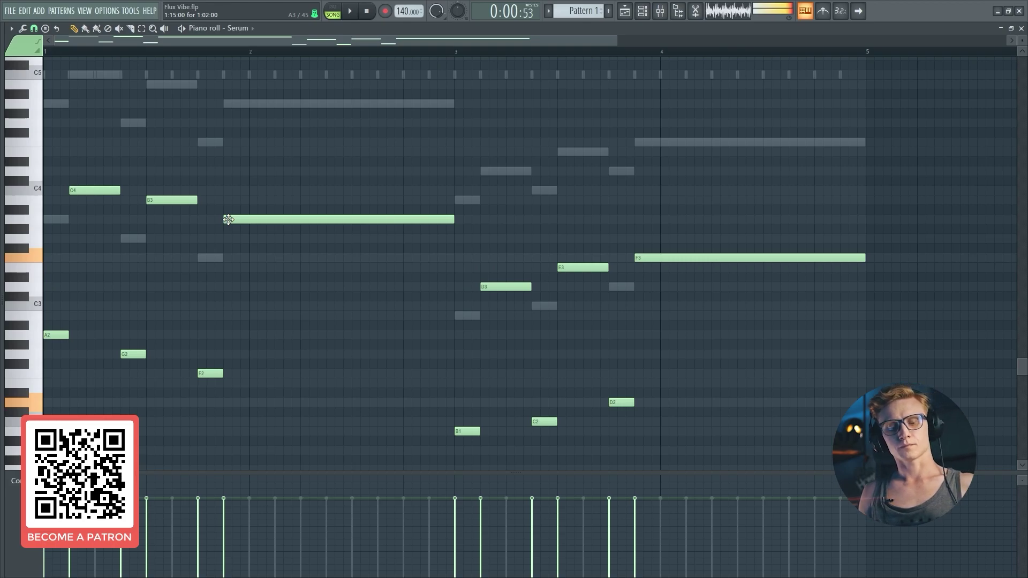
{"action": "key", "text": "space"}
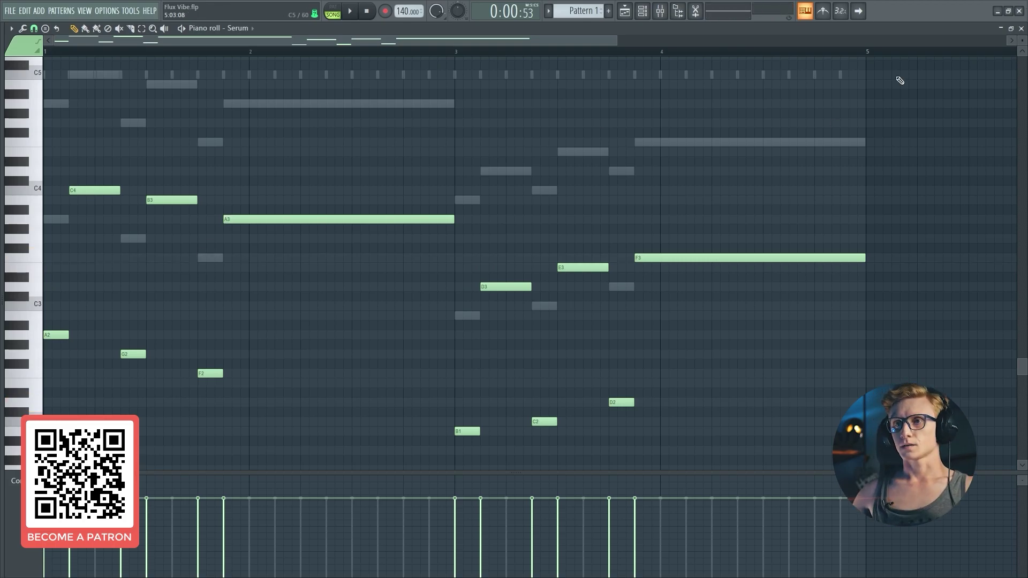
{"action": "left_click", "coordinate": [1020, 29]}
{"action": "key", "text": "alt+c"}
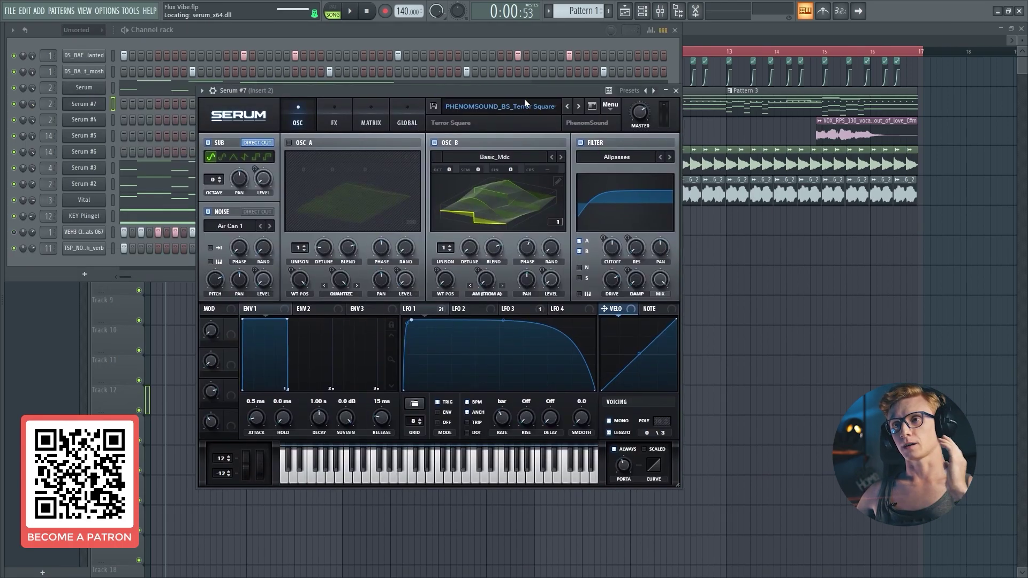
- Reset the Serum patch to the Init Preset
{"action": "left_click", "coordinate": [611, 106]}
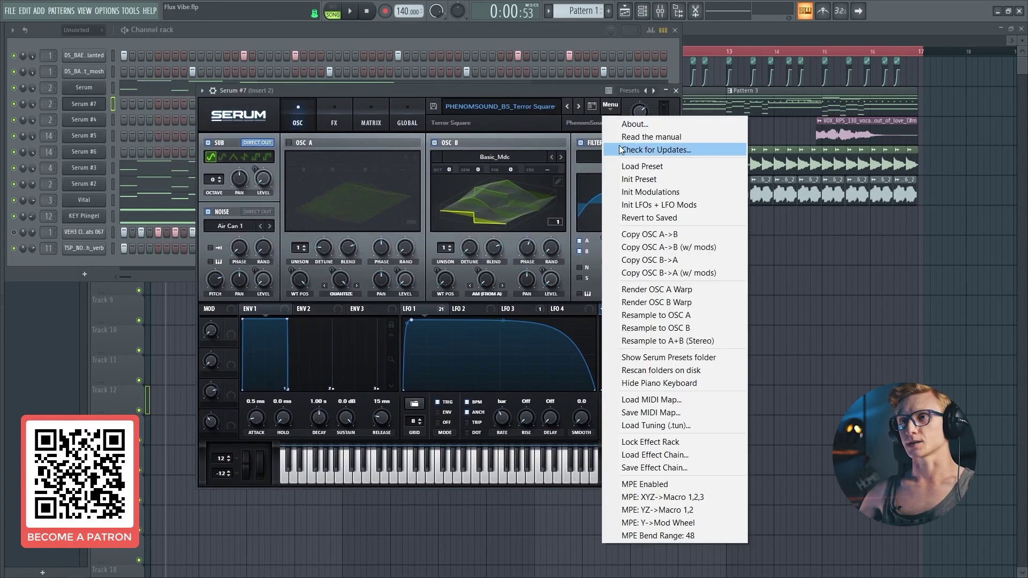
{"action": "left_click", "coordinate": [624, 180]}
{"action": "left_click_drag", "start_coordinate": [446, 89], "coordinate": [441, 86]}
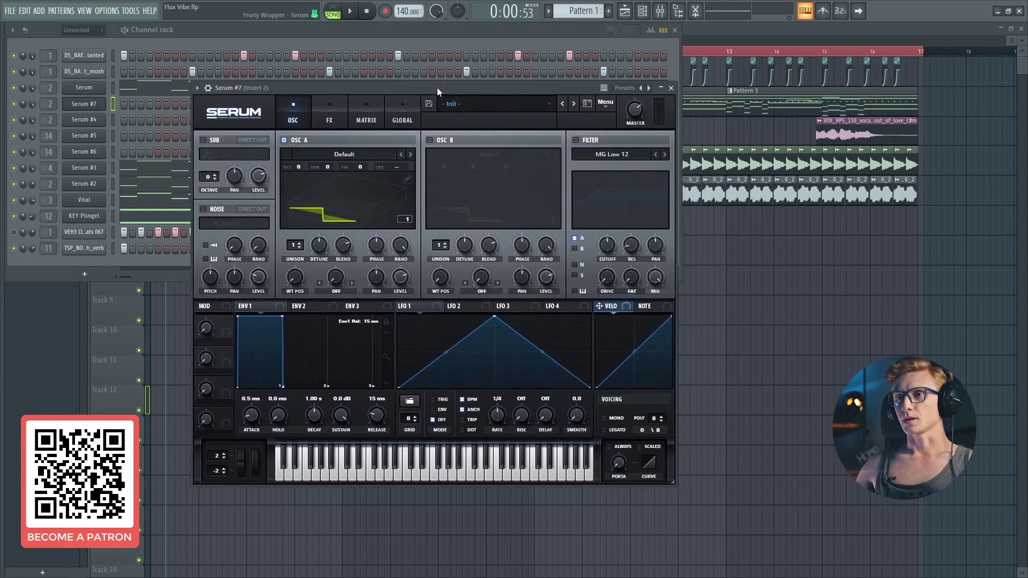
- Load the Analog Basic_Mdc wavetable into oscillator A and route LFO 1 to its WT POS
{"action": "left_click", "coordinate": [316, 156]}
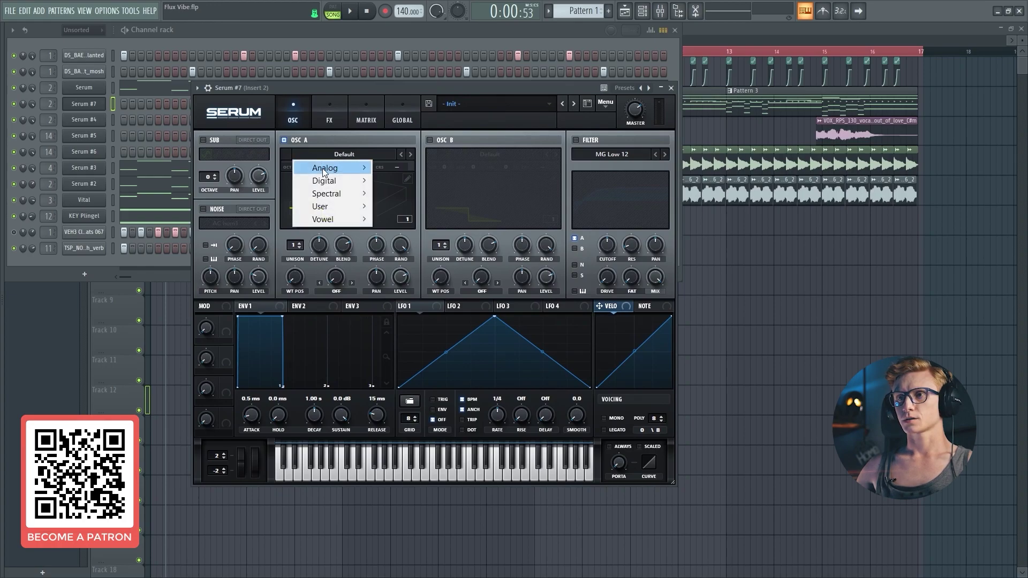
{"action": "mouse_move", "coordinate": [326, 172]}
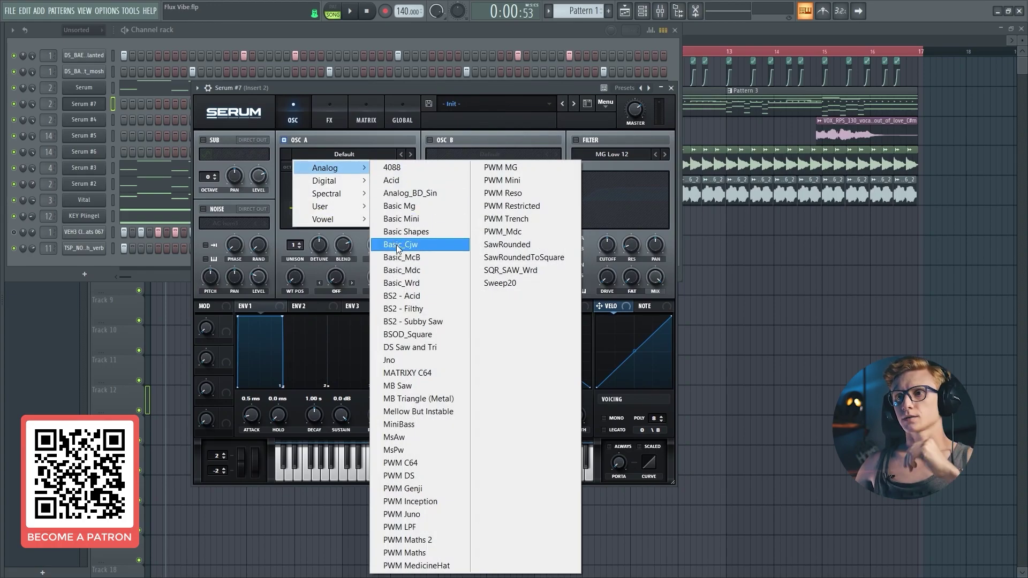
{"action": "left_click", "coordinate": [402, 271]}
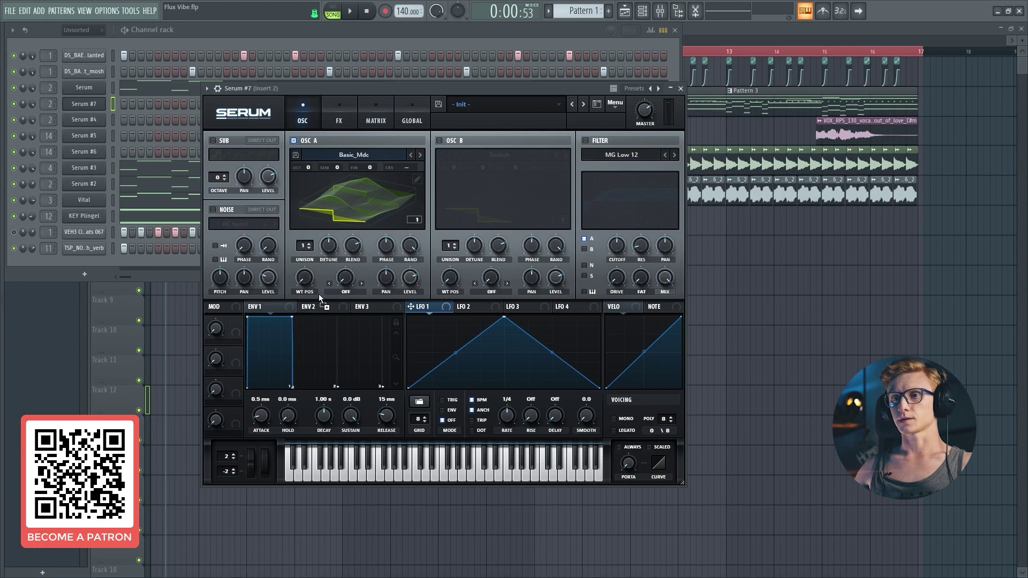
{"action": "left_click_drag", "start_coordinate": [320, 298], "coordinate": [288, 292]}
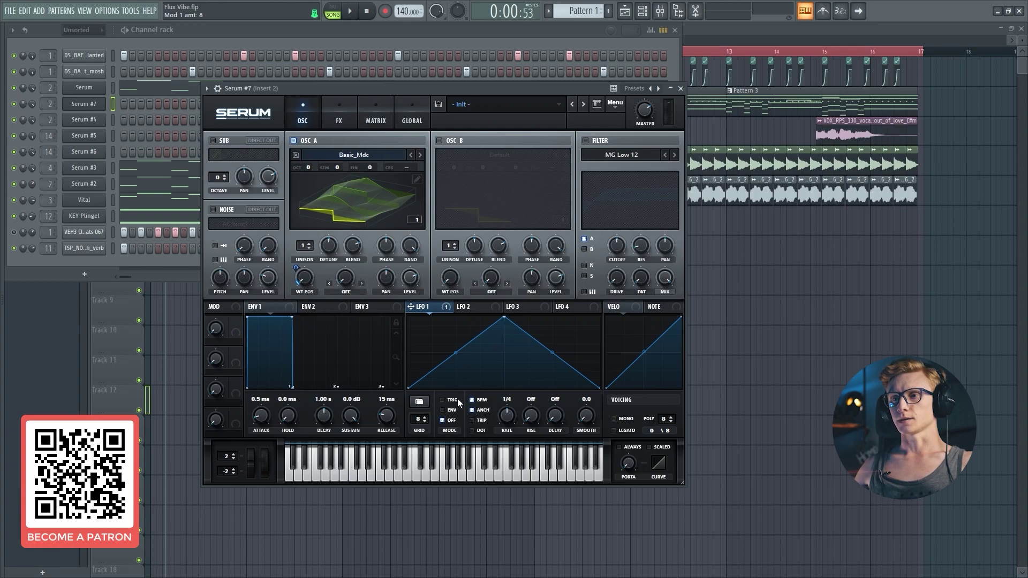
- Set LFO 1 to a one-bar rate and reshape it to hold high, then curve down at the end
{"action": "left_click_drag", "start_coordinate": [505, 414], "coordinate": [506, 423]}
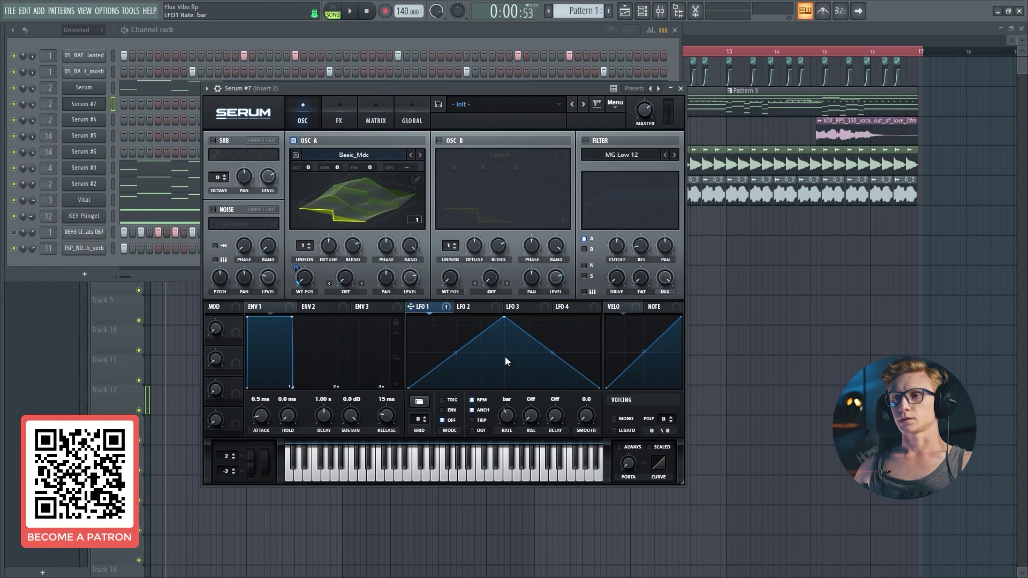
{"action": "left_click_drag", "start_coordinate": [503, 319], "coordinate": [415, 317]}
{"action": "left_click_drag", "start_coordinate": [411, 353], "coordinate": [415, 341]}
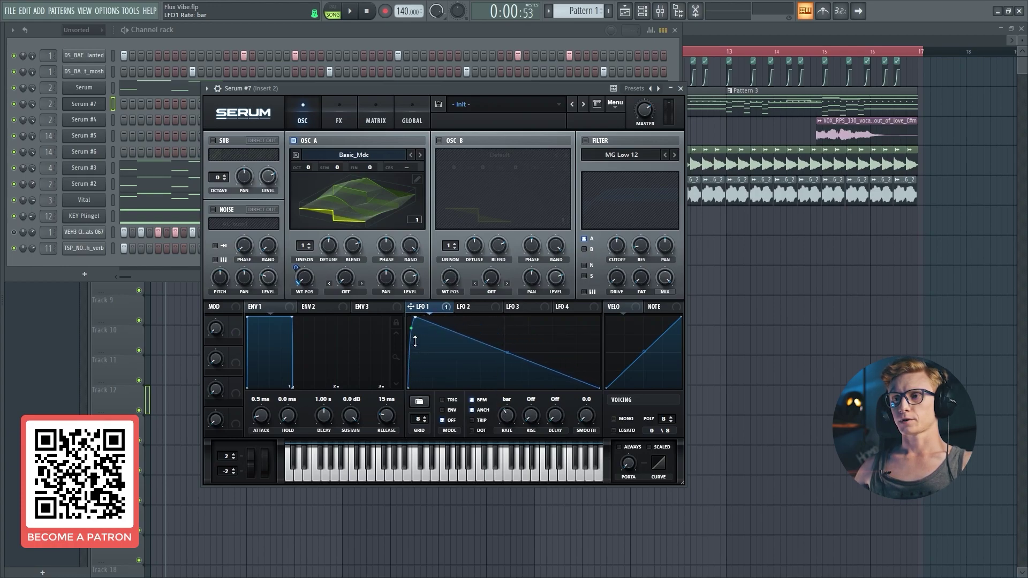
{"action": "left_click_drag", "start_coordinate": [507, 355], "coordinate": [507, 322]}
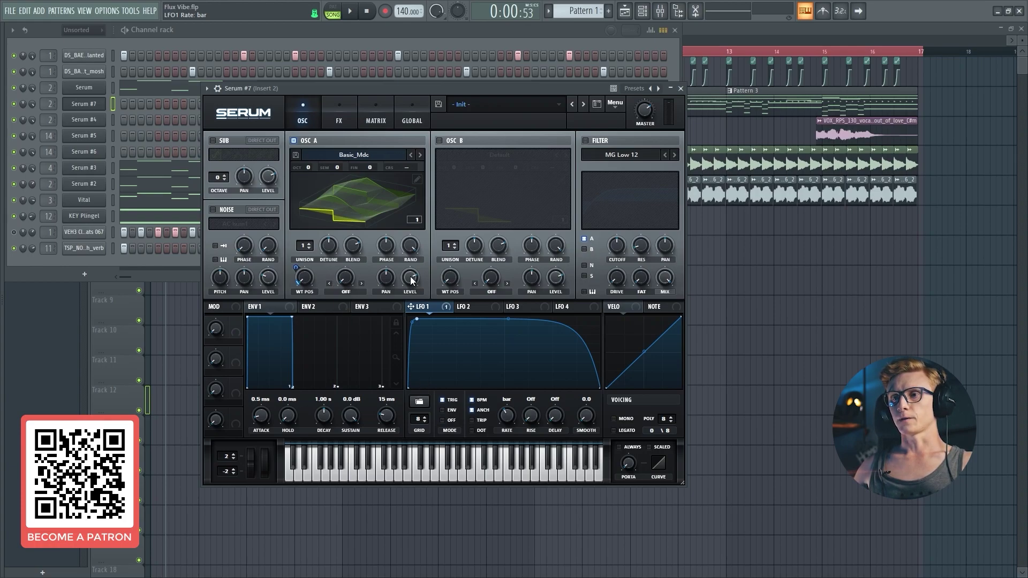
- Route LFO 1 to oscillator A's level and switch the filter to Allpasses
{"action": "left_click_drag", "start_coordinate": [426, 305], "coordinate": [406, 281]}
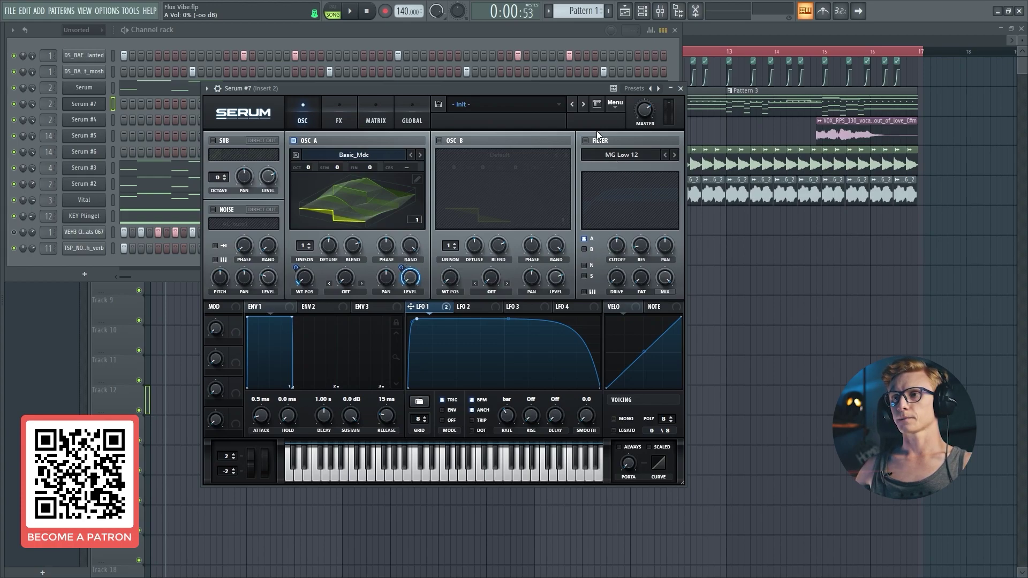
{"action": "left_click", "coordinate": [621, 155]}
{"action": "left_click", "coordinate": [699, 337]}
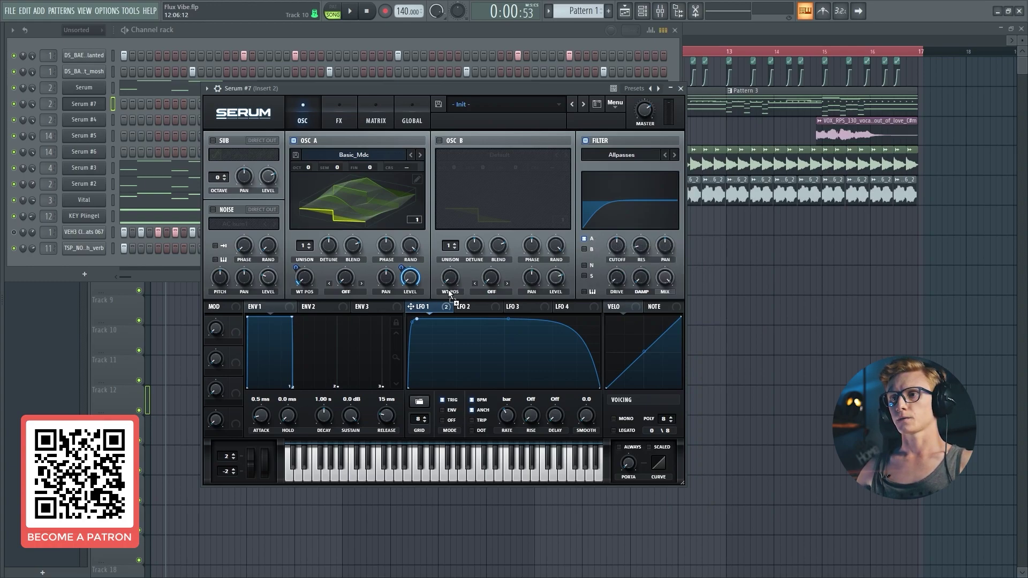
- Modulate the filter cutoff and resonance with LFO 1 and raise drive to 71%
{"action": "left_click_drag", "start_coordinate": [449, 293], "coordinate": [616, 246]}
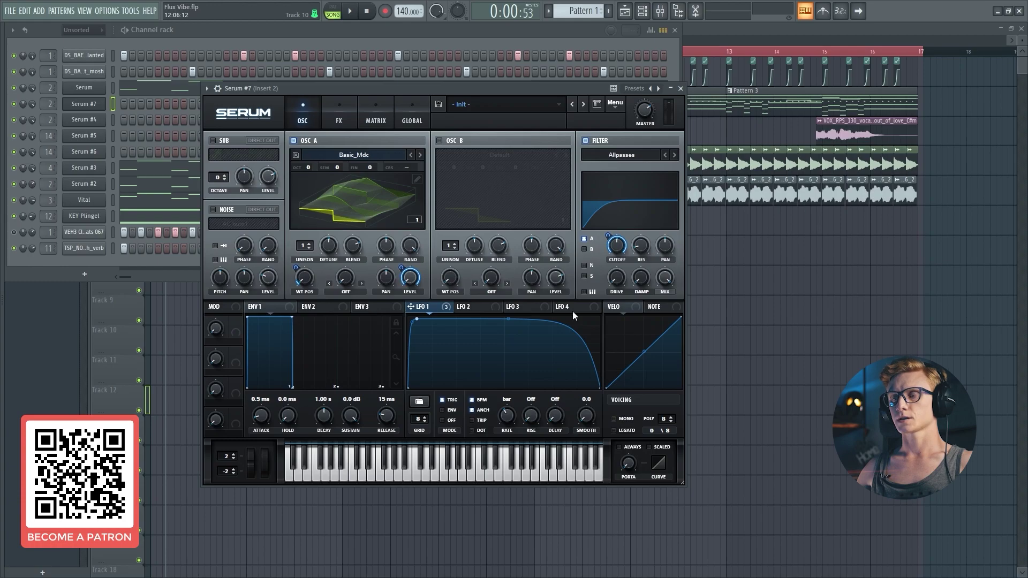
{"action": "left_click_drag", "start_coordinate": [423, 314], "coordinate": [632, 231]}
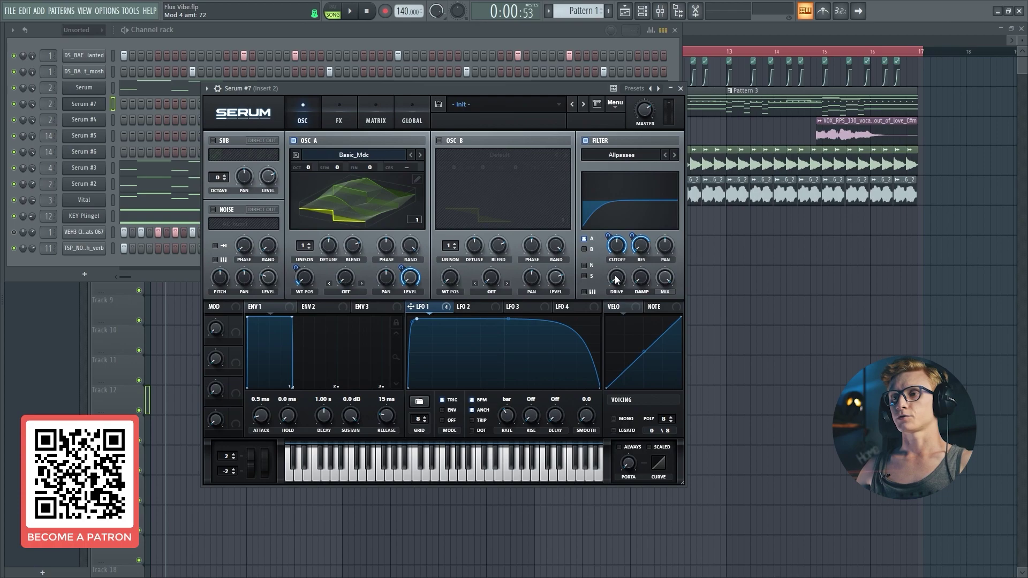
{"action": "left_click_drag", "start_coordinate": [617, 279], "coordinate": [638, 222]}
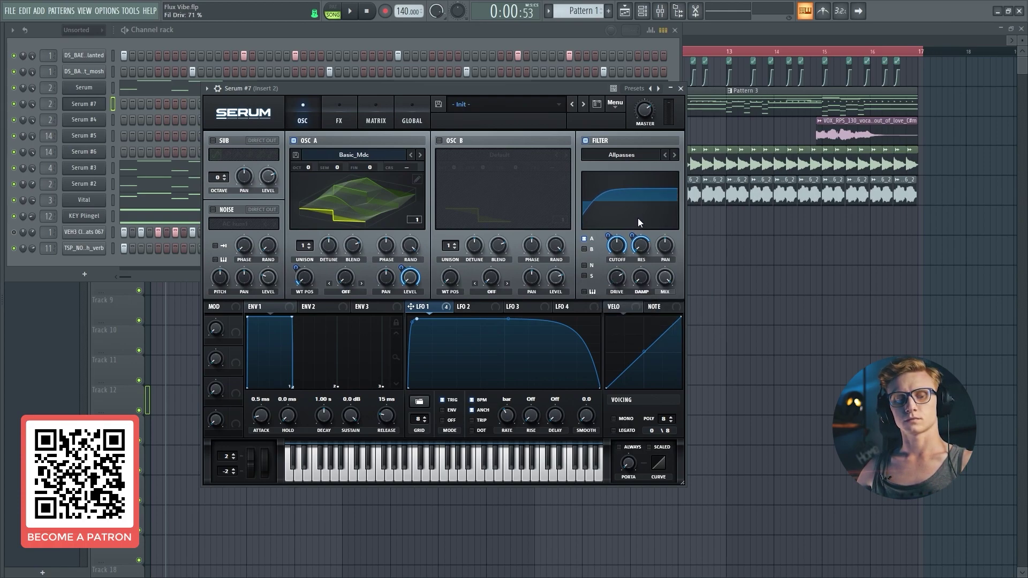
- Make the patch mono with about 117 ms glide, and enable the sub oscillator with LFO 1 on its level
{"action": "right_click", "coordinate": [617, 261]}
{"action": "left_click", "coordinate": [435, 279]}
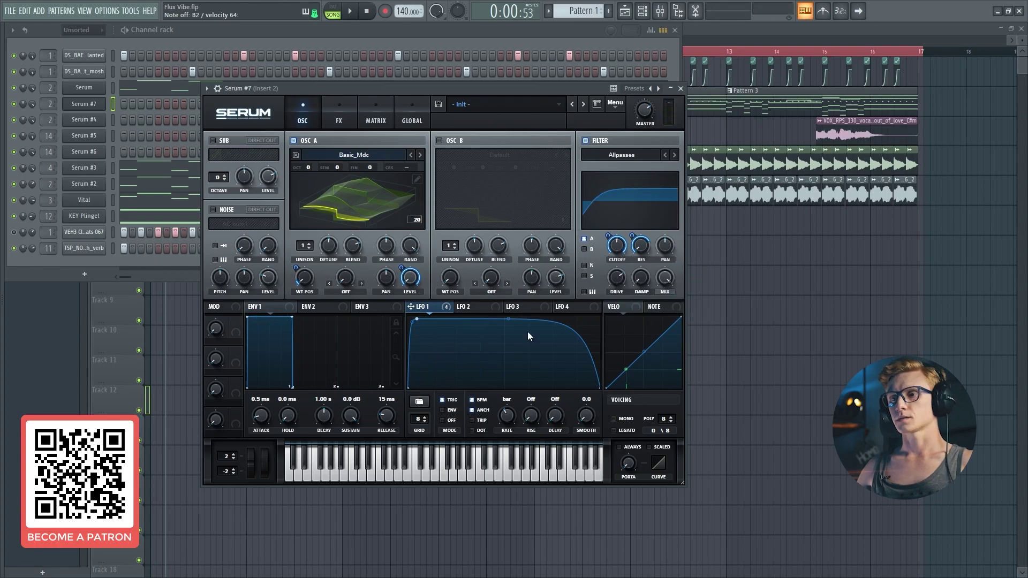
{"action": "left_click", "coordinate": [619, 421]}
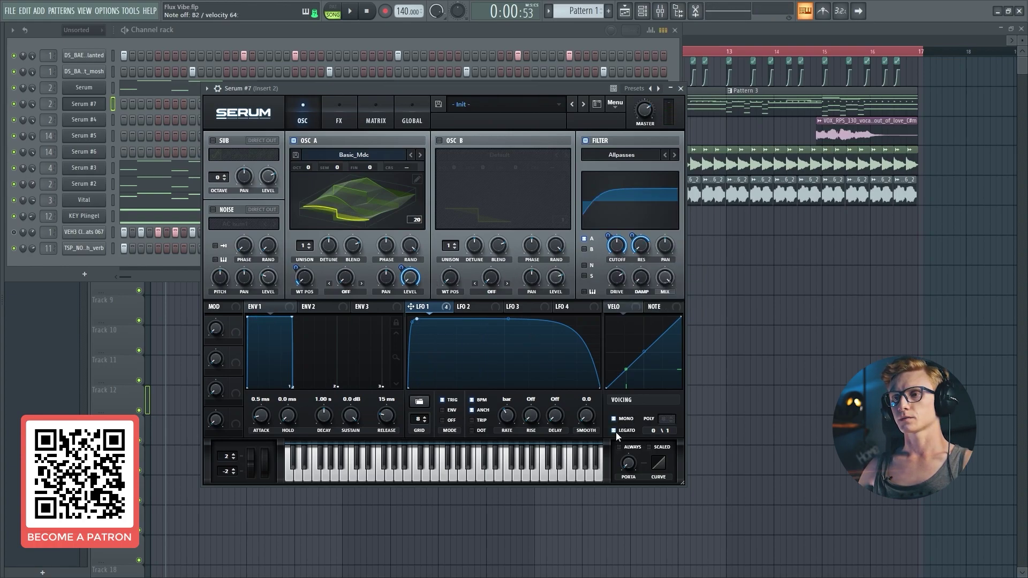
{"action": "left_click_drag", "start_coordinate": [641, 419], "coordinate": [640, 427]}
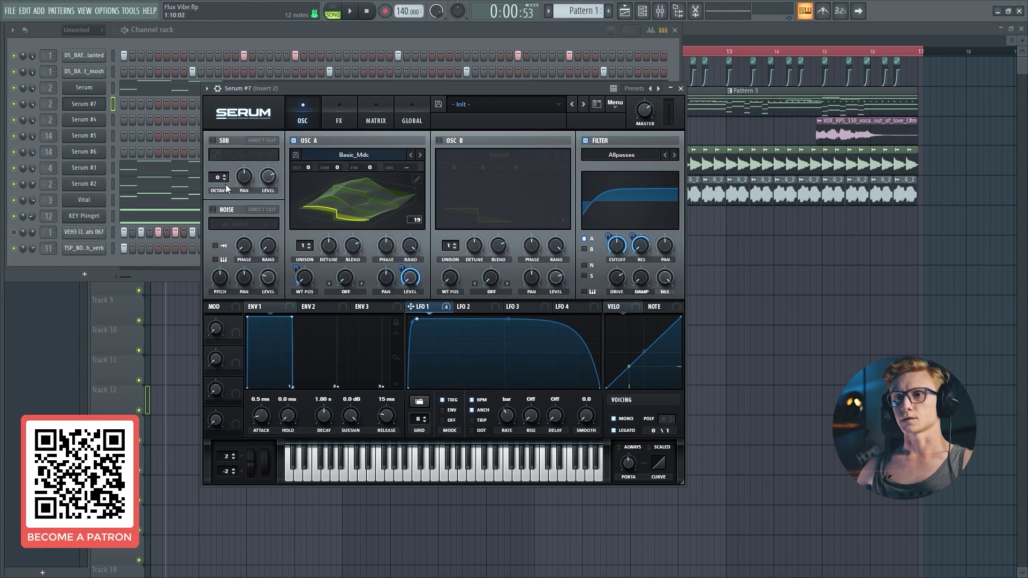
{"action": "left_click", "coordinate": [215, 141]}
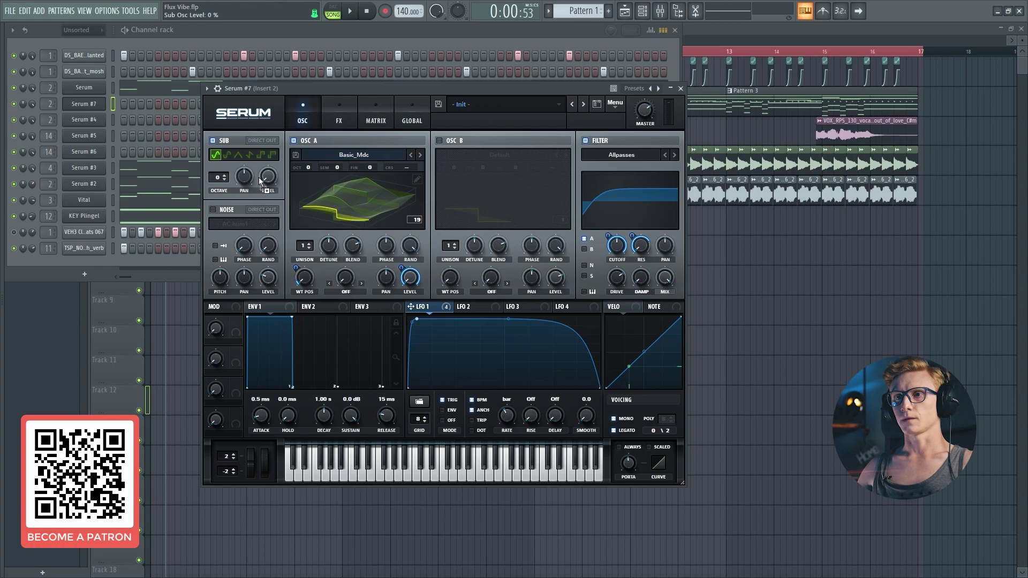
{"action": "left_click_drag", "start_coordinate": [267, 178], "coordinate": [264, 157]}
- Set the noise layer to Air Can 1, nudge its pitch up, and modulate its level with LFO 1
{"action": "left_click", "coordinate": [230, 224]}
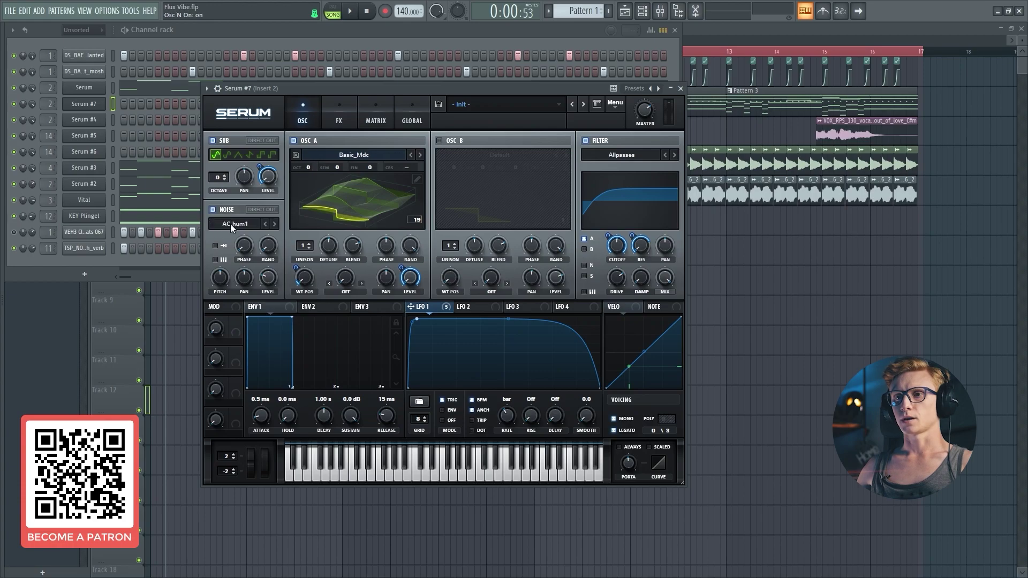
{"action": "left_click", "coordinate": [230, 224]}
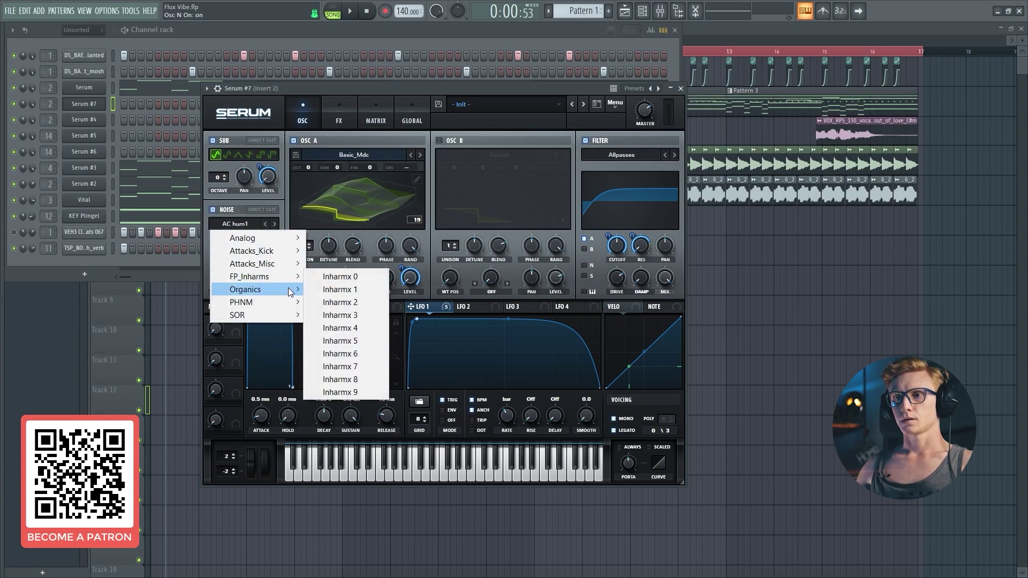
{"action": "mouse_move", "coordinate": [289, 294]}
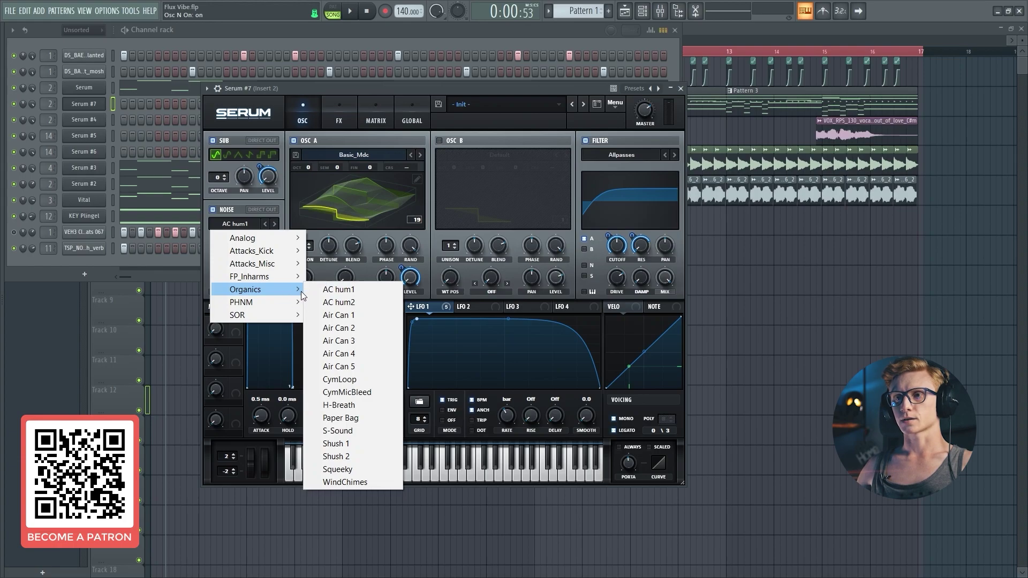
{"action": "left_click", "coordinate": [338, 315]}
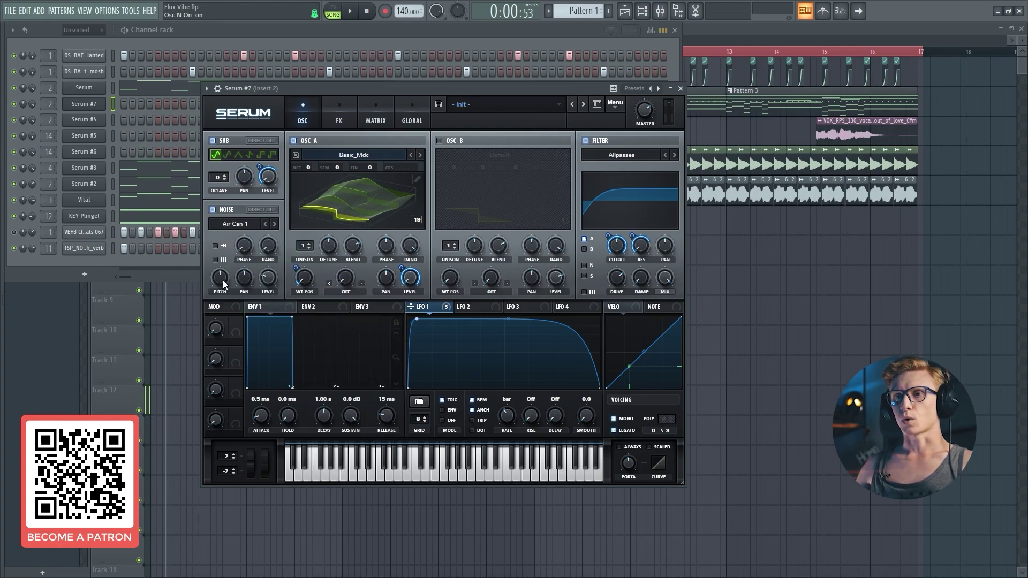
{"action": "mouse_move", "coordinate": [226, 277]}
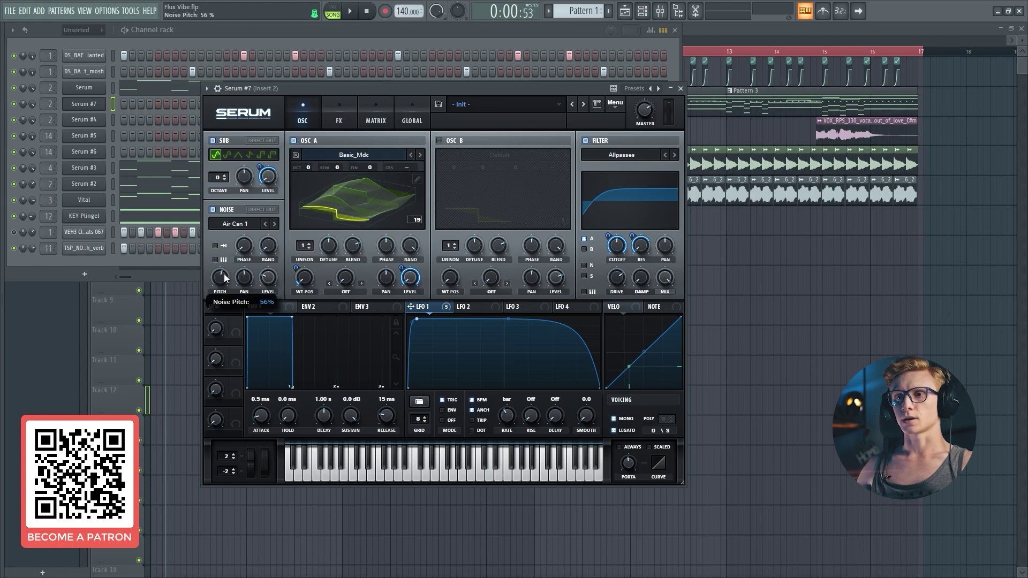
{"action": "left_click_drag", "start_coordinate": [230, 266], "coordinate": [232, 263]}
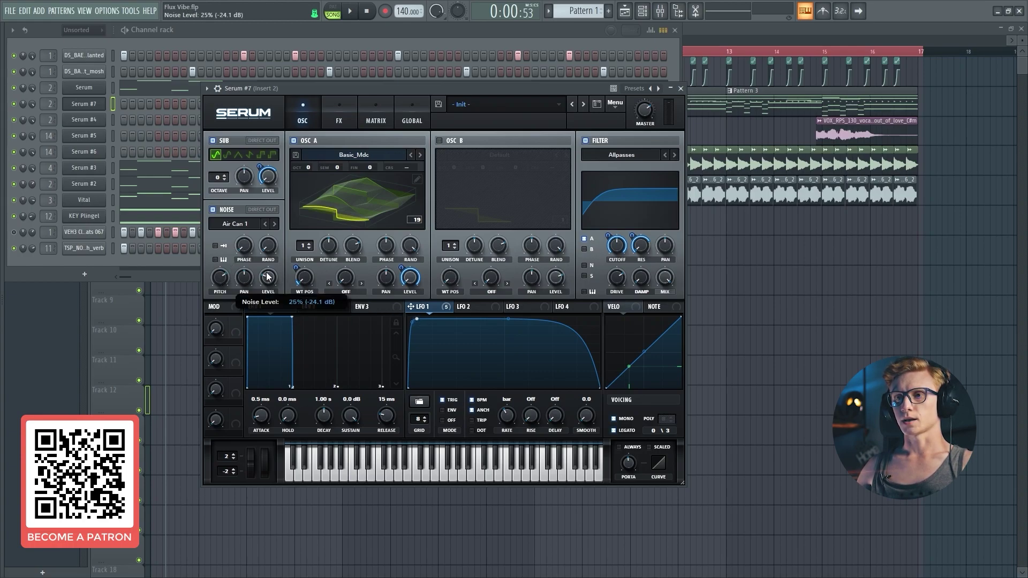
{"action": "left_click_drag", "start_coordinate": [416, 314], "coordinate": [268, 277]}
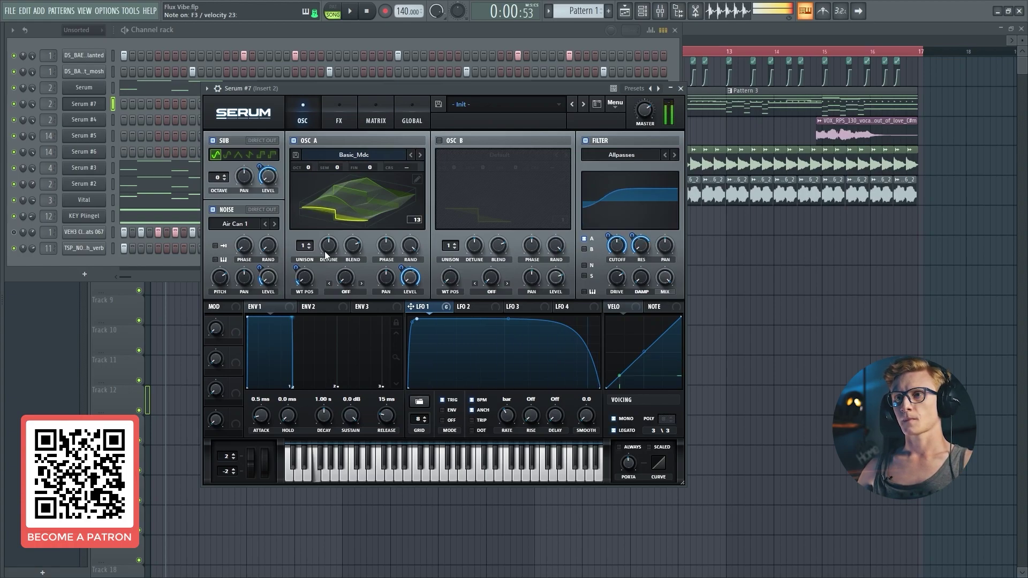
- Enable Hyper/Dimension in the FX rack with Hyper mix at 0 and Dimension size at minimum
{"action": "left_click", "coordinate": [343, 113]}
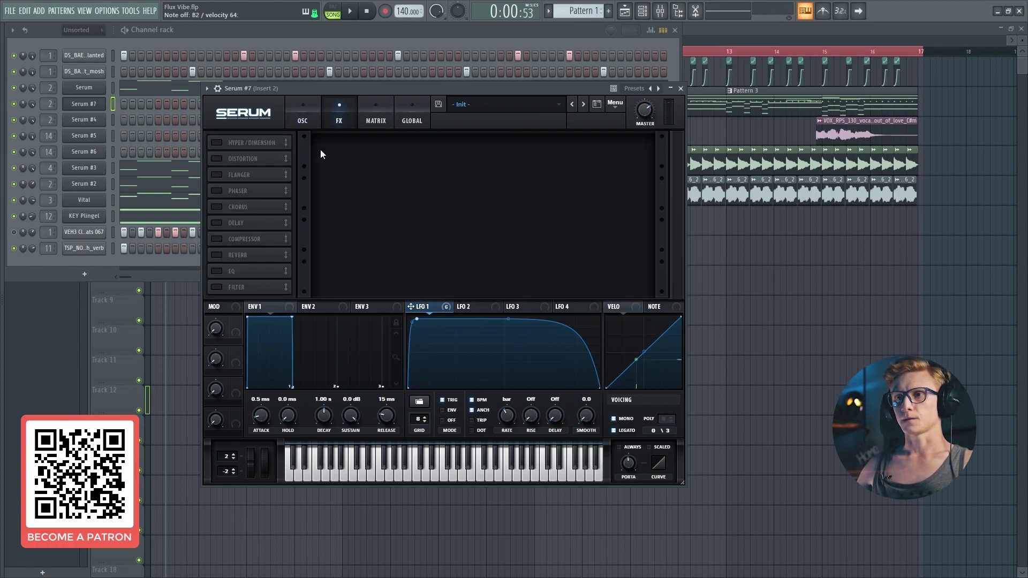
{"action": "left_click", "coordinate": [216, 143]}
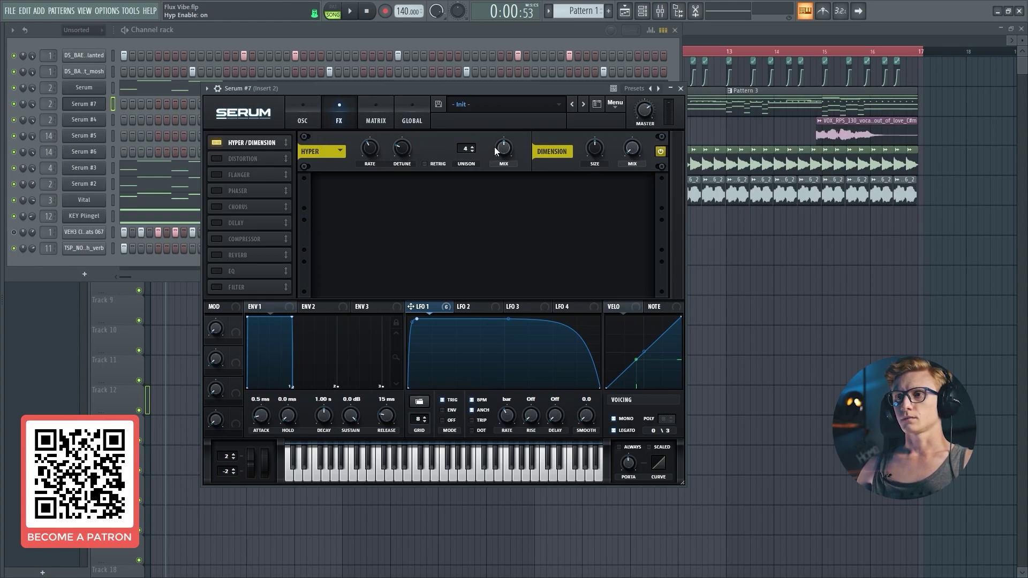
{"action": "left_click_drag", "start_coordinate": [496, 152], "coordinate": [505, 268]}
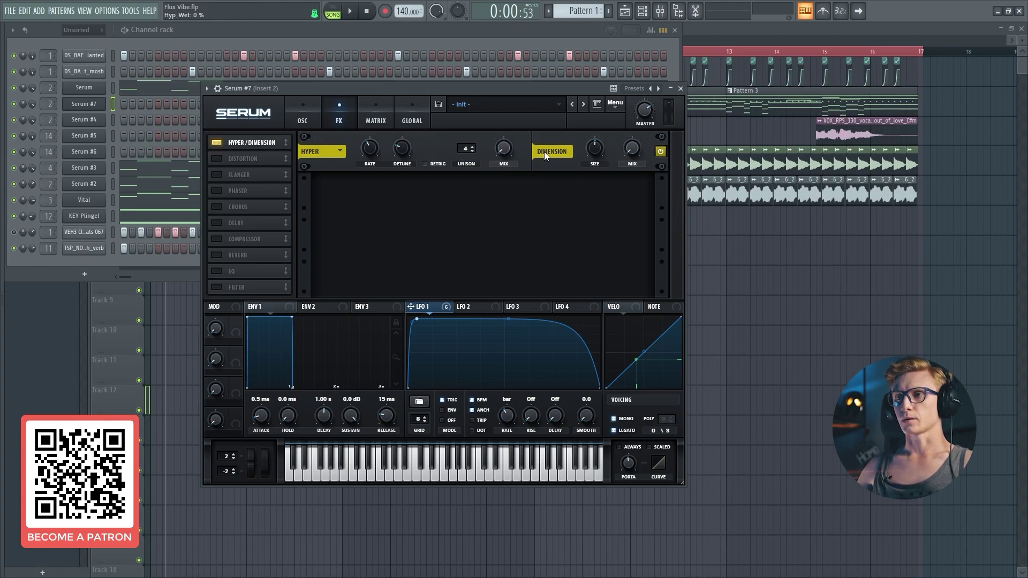
{"action": "left_click_drag", "start_coordinate": [594, 149], "coordinate": [591, 199]}
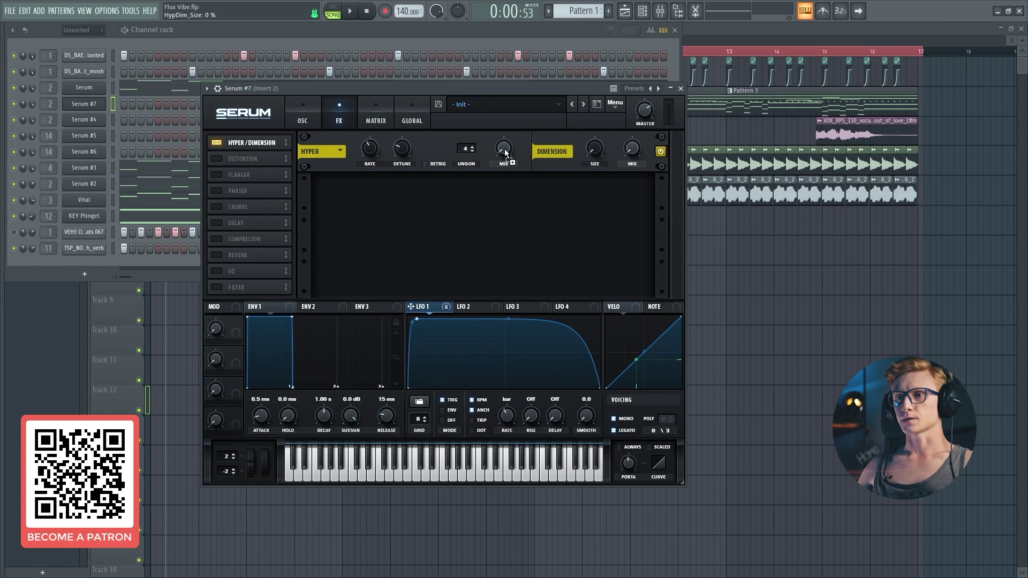
- Route LFO 1 to both Hyper and Dimension mix, tune the depths, and A/B the effect
{"action": "left_click_drag", "start_coordinate": [506, 153], "coordinate": [504, 152]}
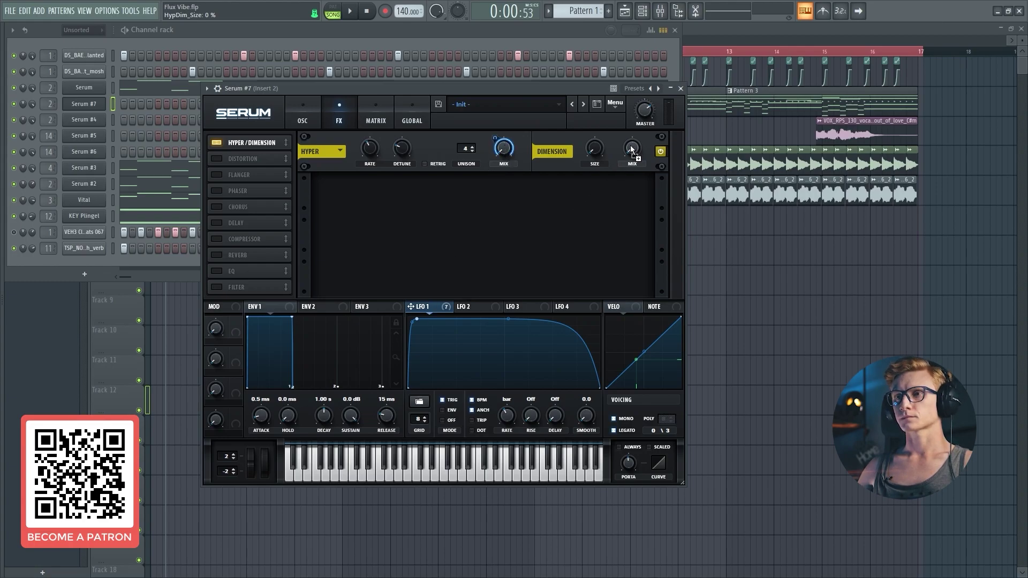
{"action": "left_click_drag", "start_coordinate": [630, 148], "coordinate": [631, 148]}
{"action": "left_click_drag", "start_coordinate": [487, 153], "coordinate": [485, 178]}
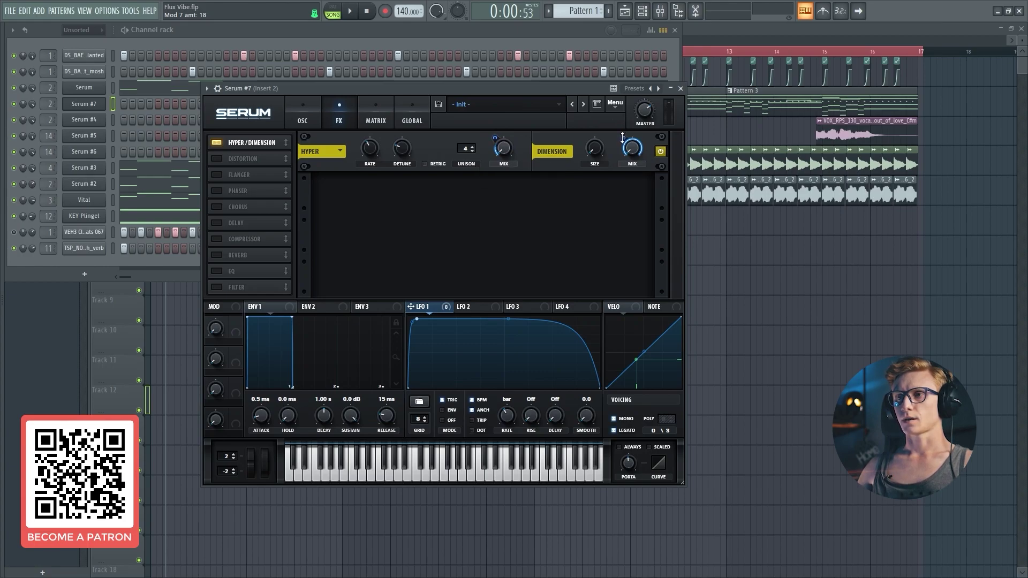
{"action": "left_click_drag", "start_coordinate": [622, 138], "coordinate": [607, 169]}
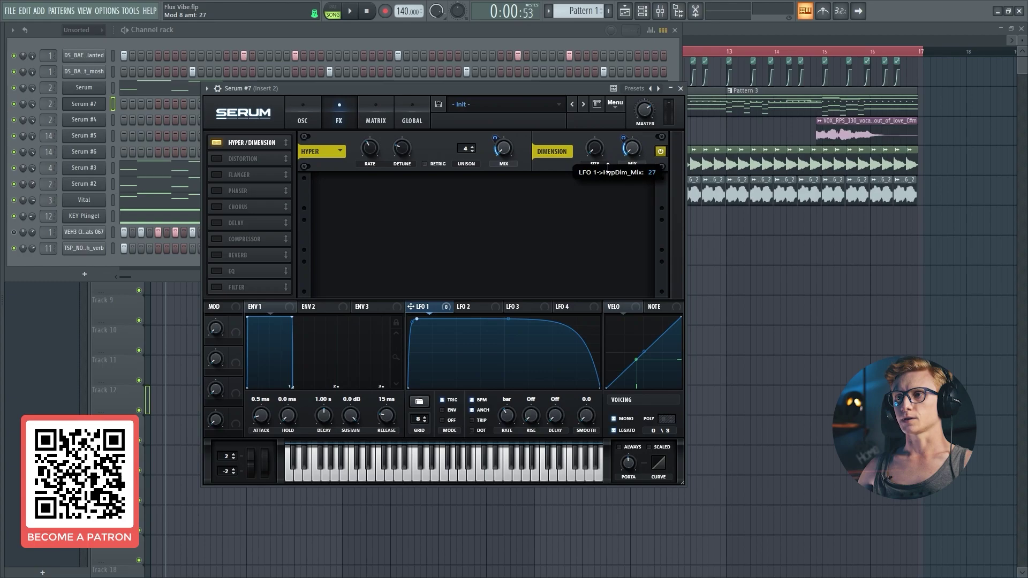
{"action": "left_click_drag", "start_coordinate": [607, 167], "coordinate": [606, 167]}
{"action": "left_click", "coordinate": [215, 142]}
{"action": "left_click", "coordinate": [215, 143]}
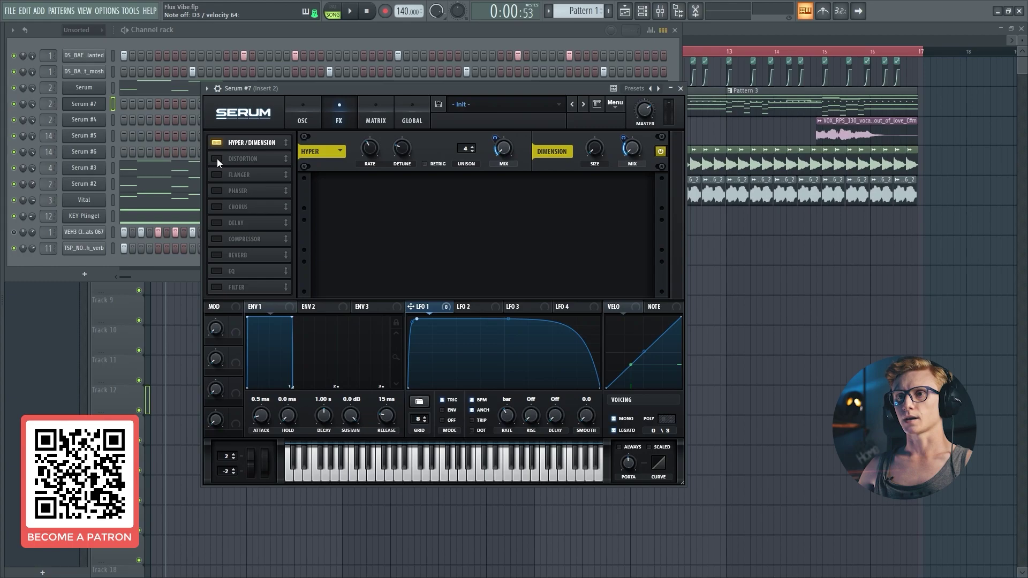
- Add SoftClip distortion with LFO 1 on drive at depth 55, then place an EQ right after it
{"action": "left_click", "coordinate": [217, 158]}
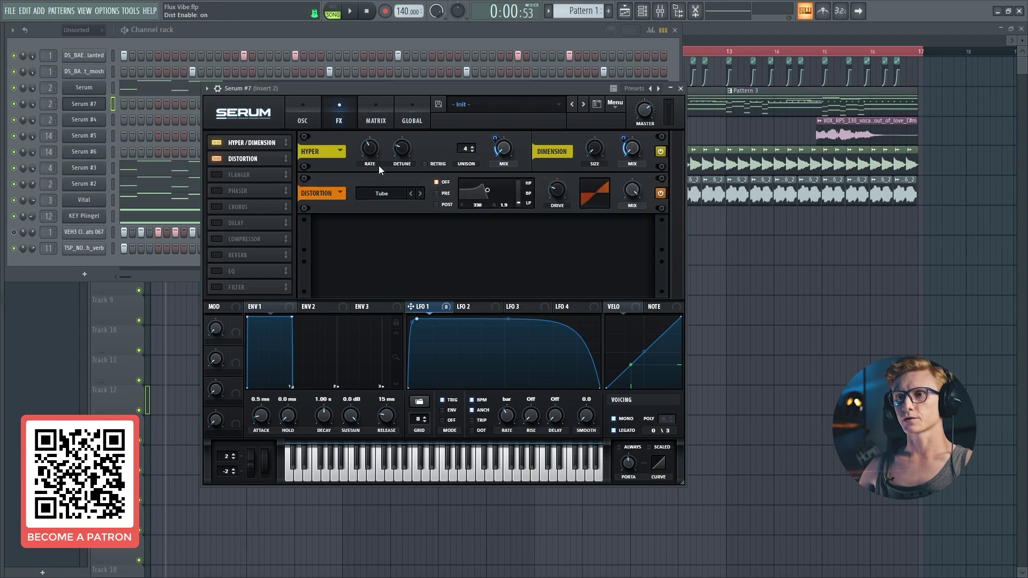
{"action": "left_click", "coordinate": [379, 195]}
{"action": "left_click", "coordinate": [386, 218]}
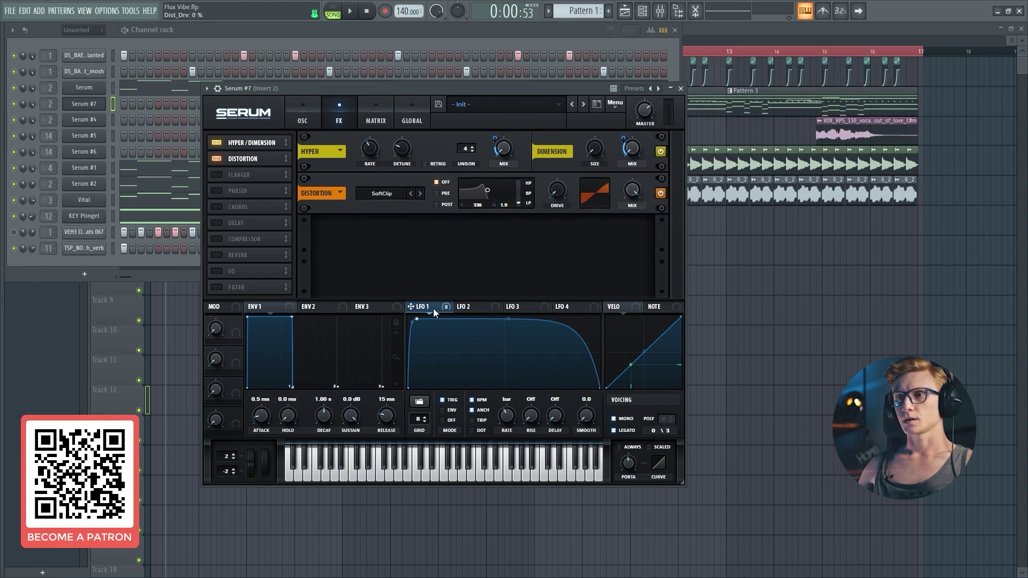
{"action": "left_click_drag", "start_coordinate": [432, 309], "coordinate": [556, 187]}
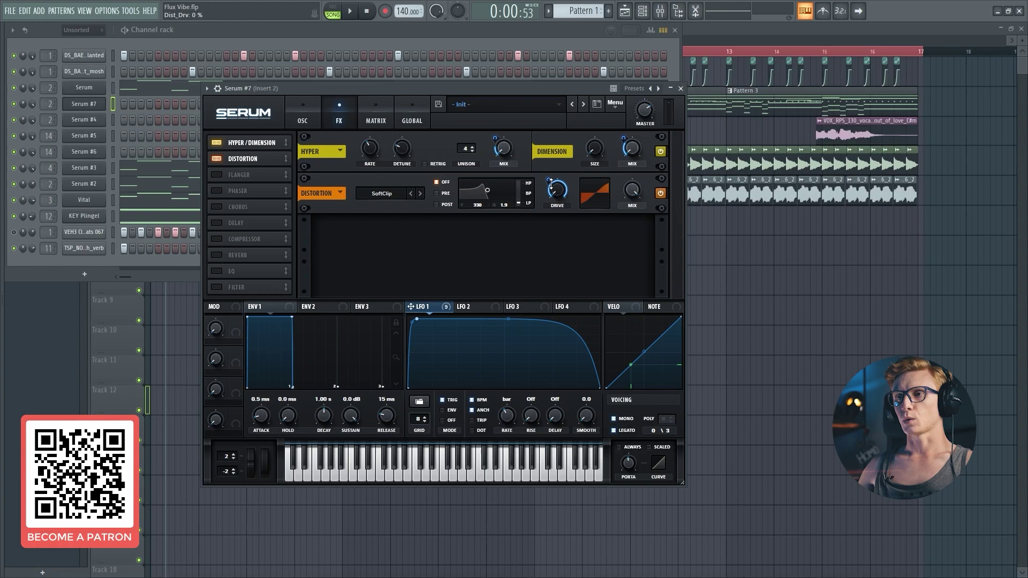
{"action": "left_click_drag", "start_coordinate": [549, 187], "coordinate": [542, 206]}
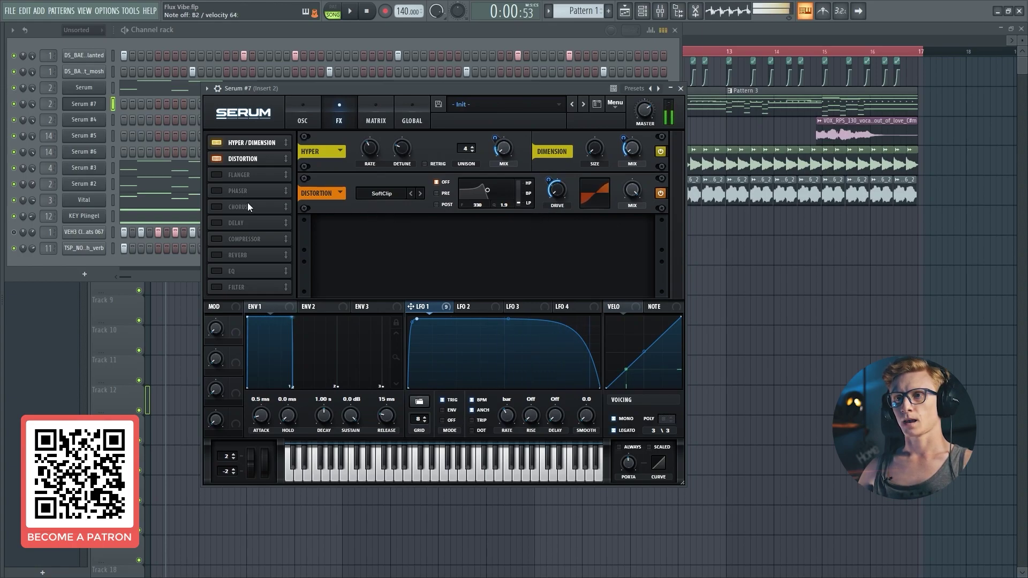
{"action": "left_click", "coordinate": [214, 272]}
{"action": "left_click_drag", "start_coordinate": [232, 268], "coordinate": [238, 175]}
- Set both EQ bands to peak: low ~39 Hz at +6.5 dB, high at -3.4 dB, LFO 1 on both frequencies
{"action": "left_click", "coordinate": [452, 236]}
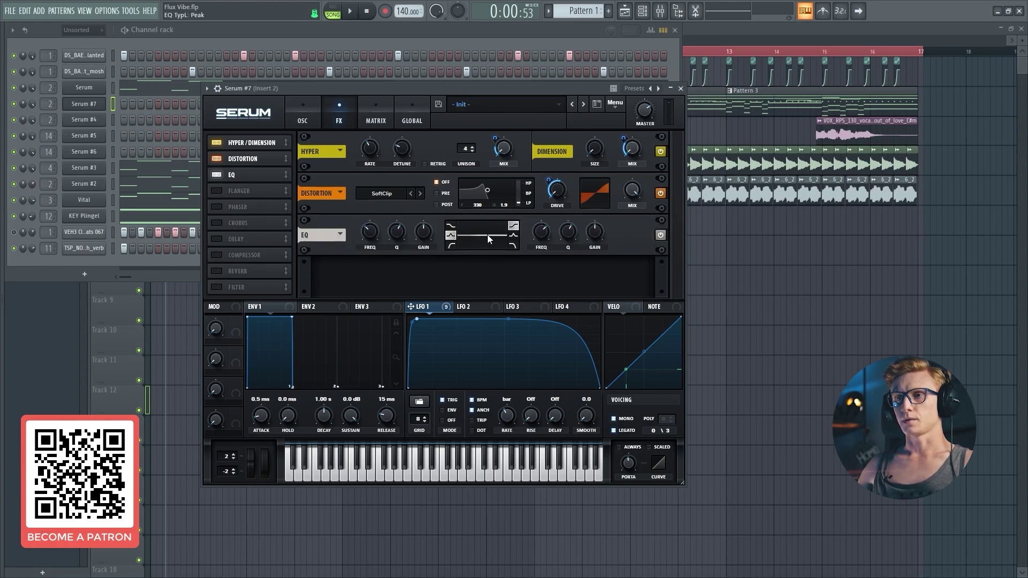
{"action": "left_click", "coordinate": [511, 236]}
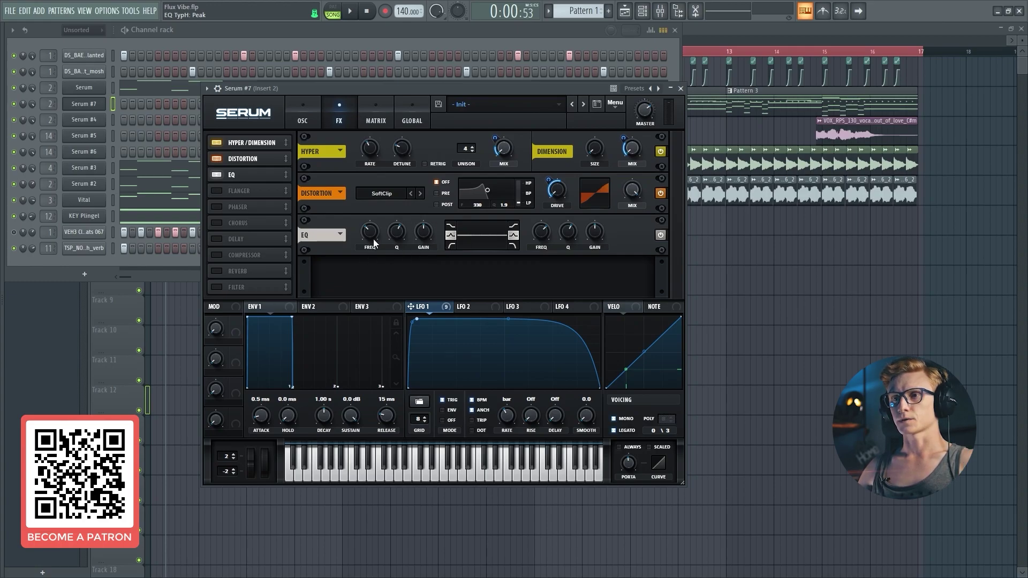
{"action": "left_click_drag", "start_coordinate": [374, 239], "coordinate": [373, 266]}
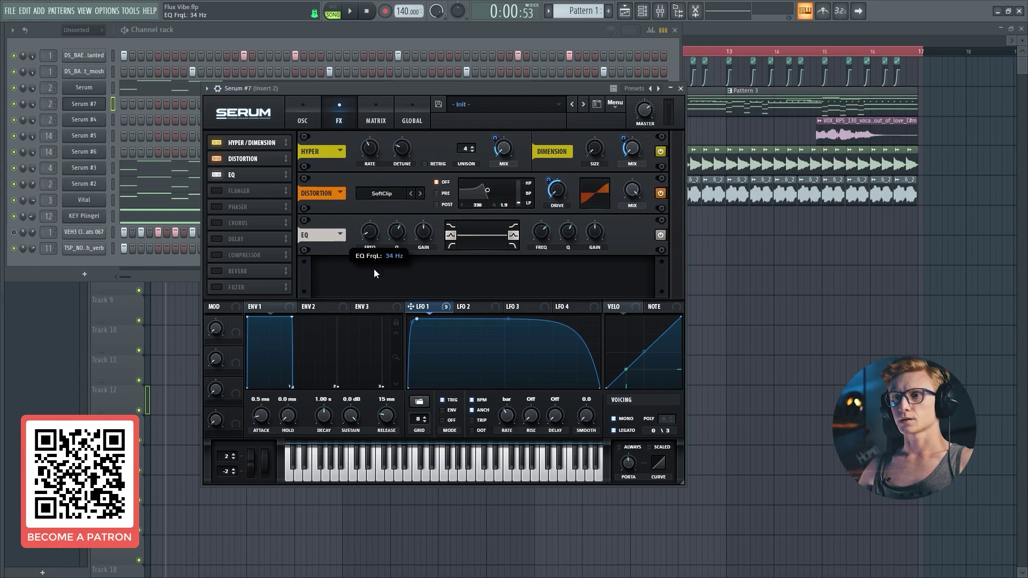
{"action": "left_click_drag", "start_coordinate": [445, 307], "coordinate": [361, 225]}
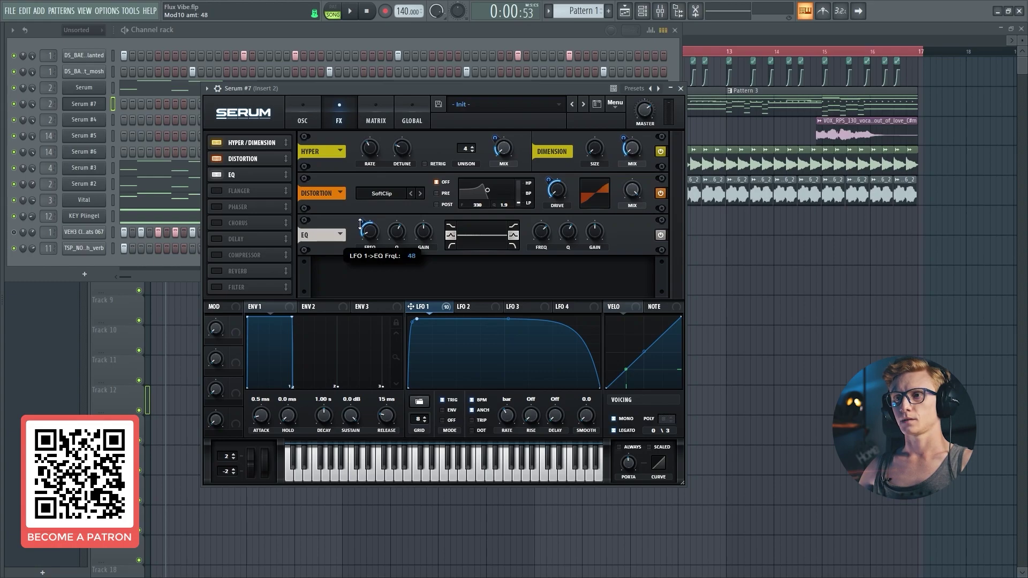
{"action": "left_click_drag", "start_coordinate": [451, 234], "coordinate": [446, 204]}
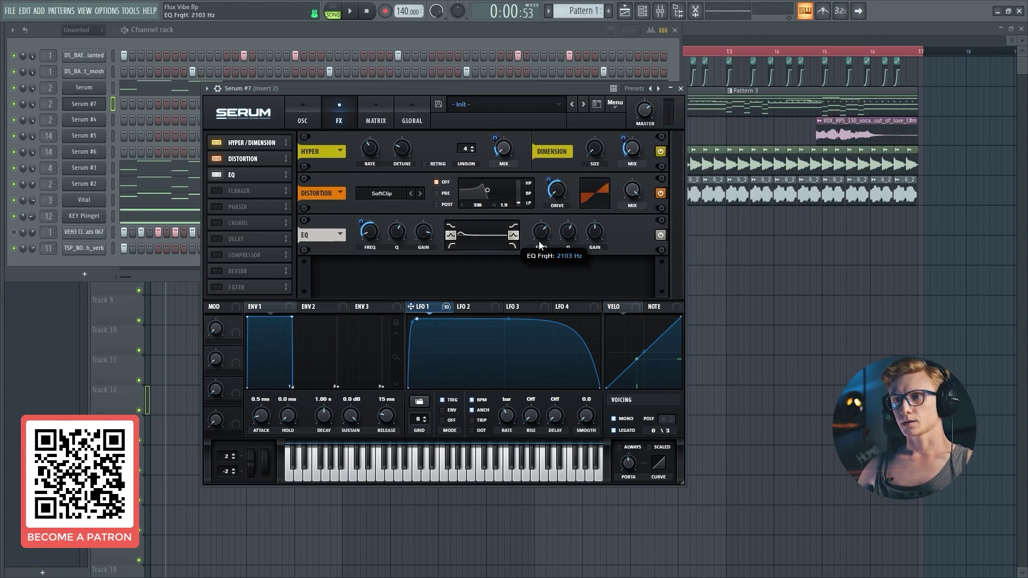
{"action": "left_click_drag", "start_coordinate": [432, 311], "coordinate": [521, 308]}
{"action": "left_click_drag", "start_coordinate": [594, 236], "coordinate": [579, 258]}
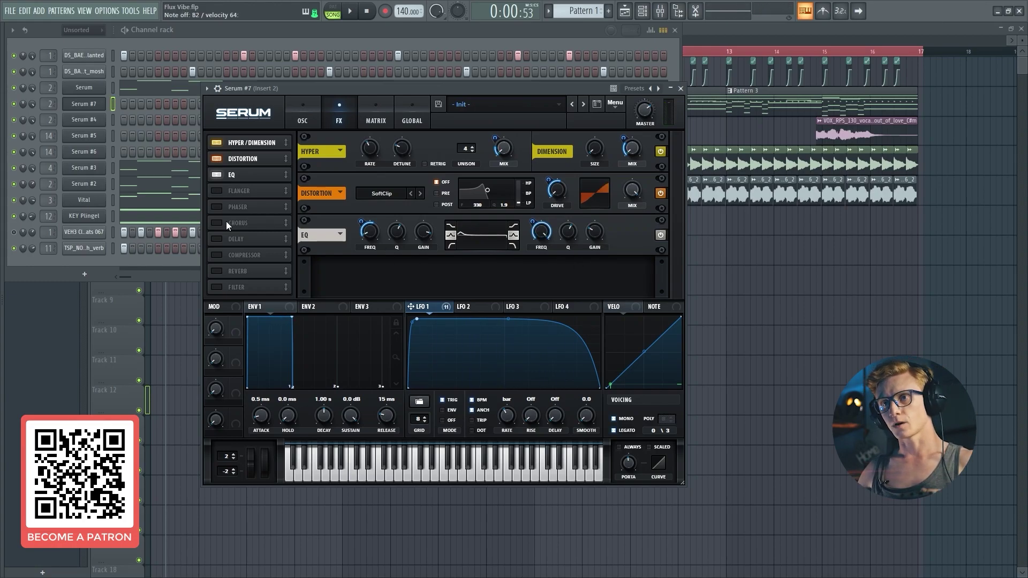
- Add a multiband compressor after the EQ with about 7.8 dB output gain, then enable the Filter effect
{"action": "left_click", "coordinate": [216, 255]}
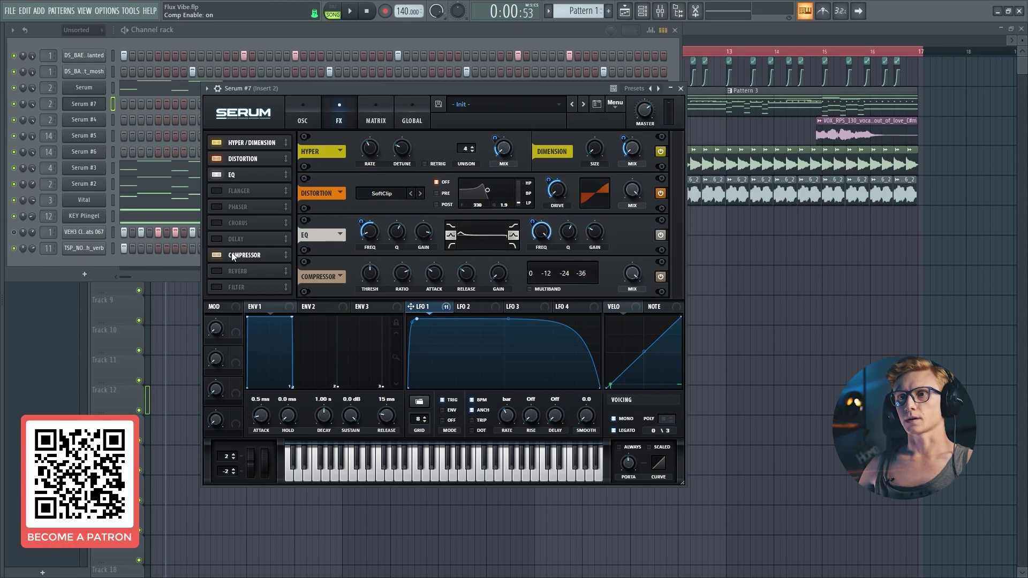
{"action": "left_click_drag", "start_coordinate": [232, 252], "coordinate": [250, 188]}
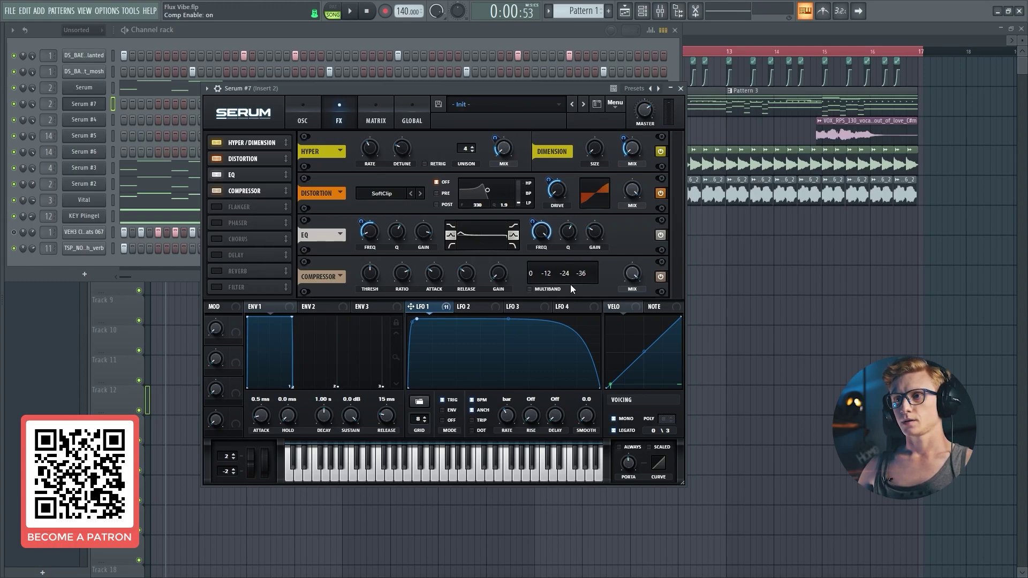
{"action": "left_click", "coordinate": [539, 288]}
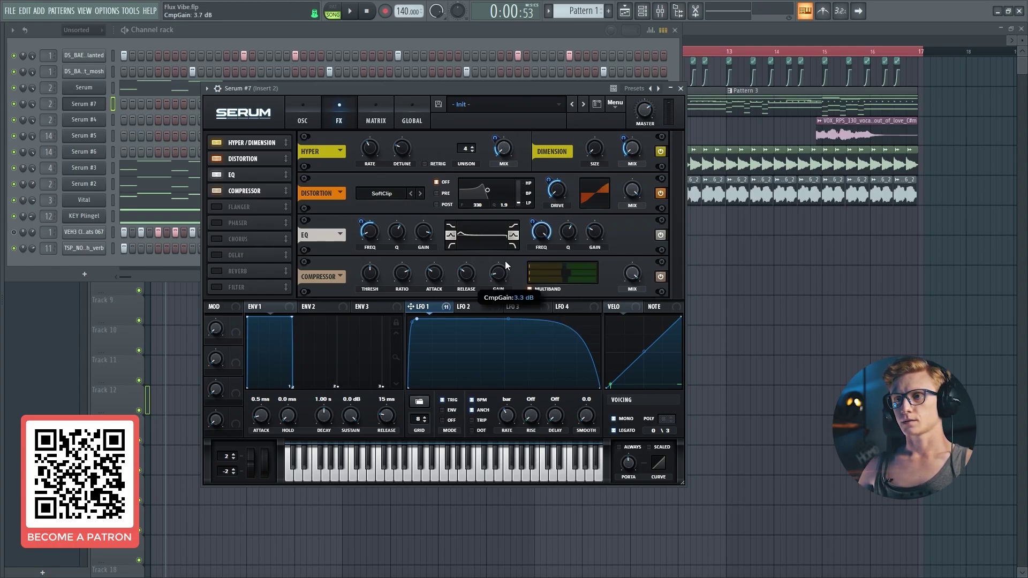
{"action": "mouse_move", "coordinate": [506, 259]}
{"action": "left_mouse_down"}
{"action": "mouse_move", "coordinate": [506, 274]}
{"action": "mouse_move", "coordinate": [510, 250]}
{"action": "left_mouse_up"}
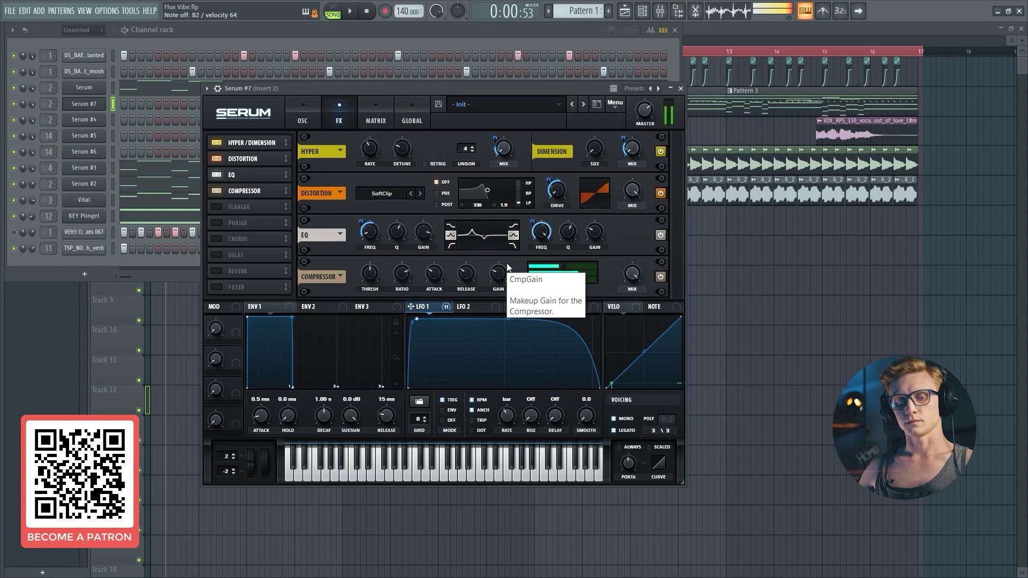
{"action": "left_click", "coordinate": [218, 285]}
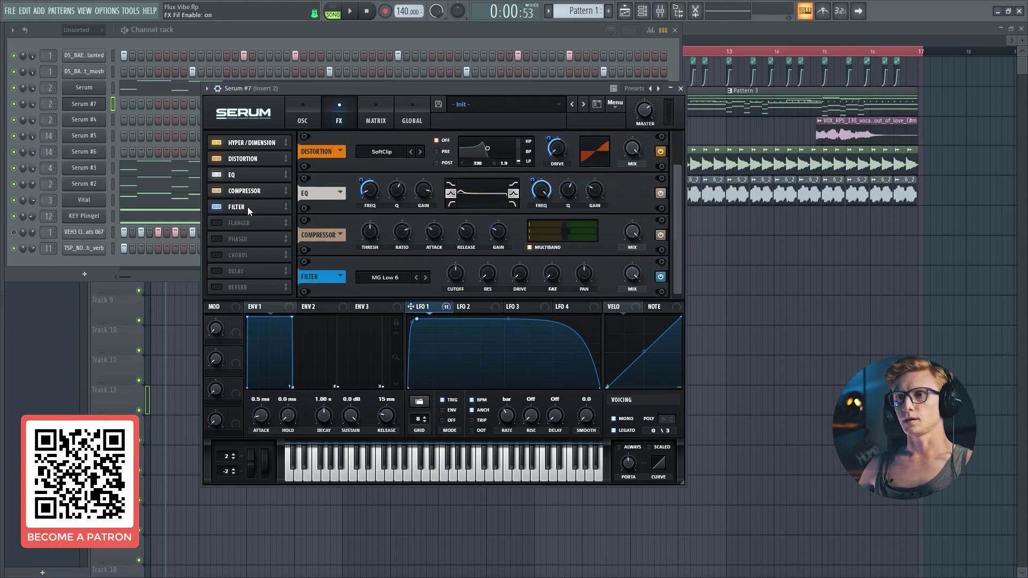
- Set the FX filter type to Flg - and enter an exact cutoff of about 290 Hz
{"action": "left_click", "coordinate": [387, 276]}
{"action": "mouse_move", "coordinate": [391, 317]}
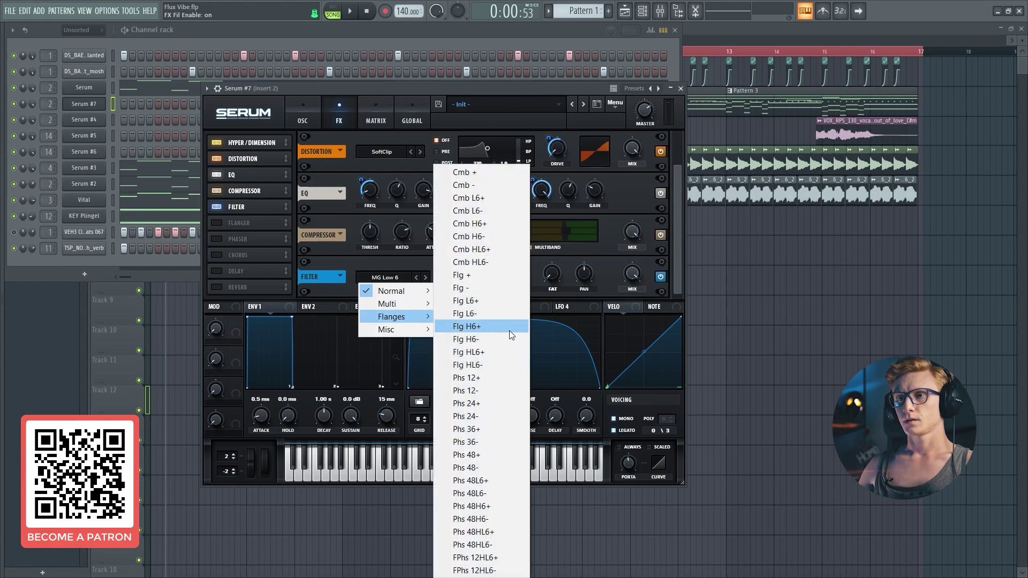
{"action": "left_click", "coordinate": [470, 287]}
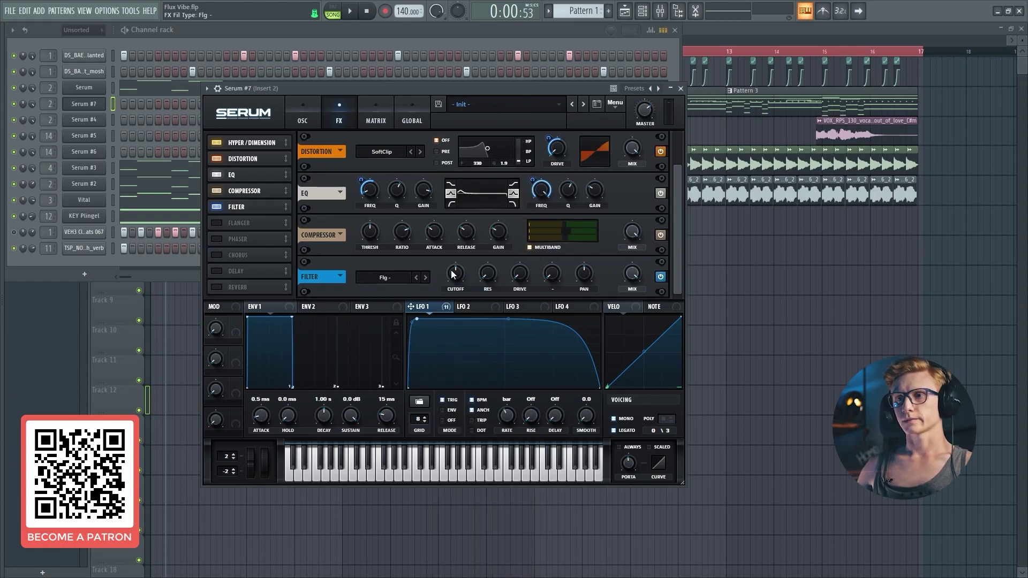
{"action": "mouse_move", "coordinate": [456, 282]}
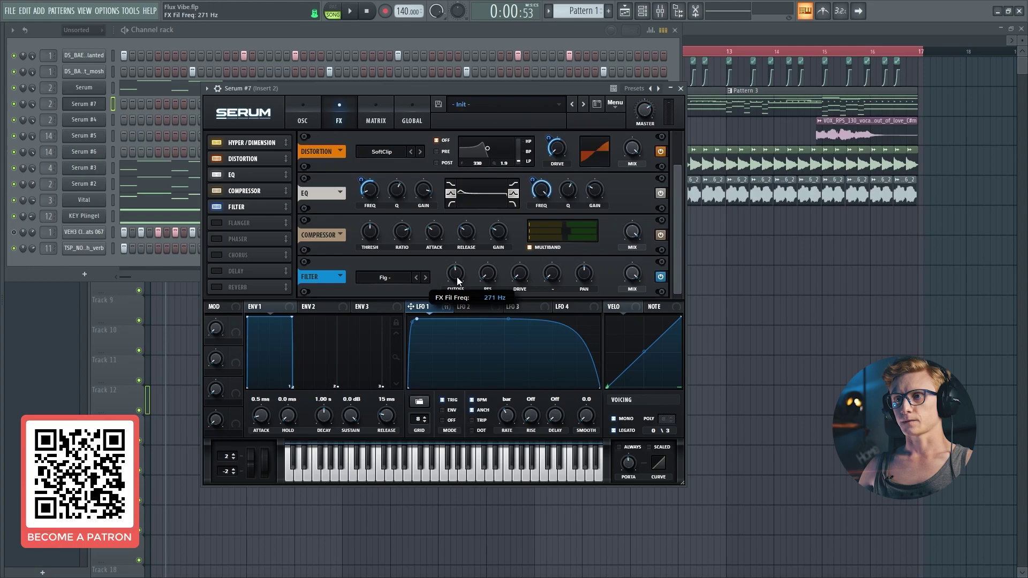
{"action": "scroll", "coordinate": [457, 281], "scroll_direction": "up", "scroll_amount": 2}
{"action": "scroll", "coordinate": [461, 272], "scroll_direction": "up", "scroll_amount": 2}
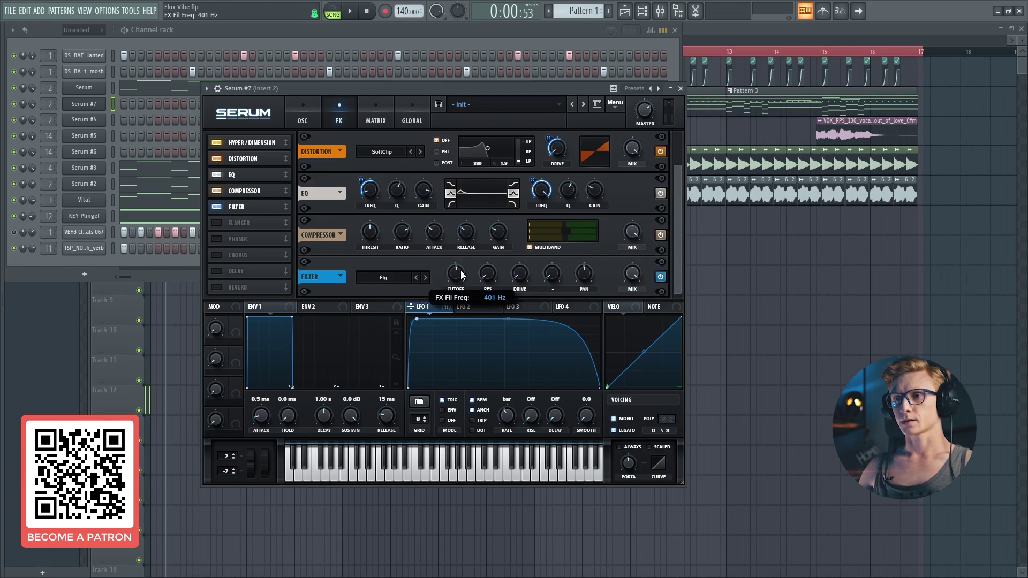
{"action": "scroll", "coordinate": [459, 278], "scroll_direction": "down", "scroll_amount": 2}
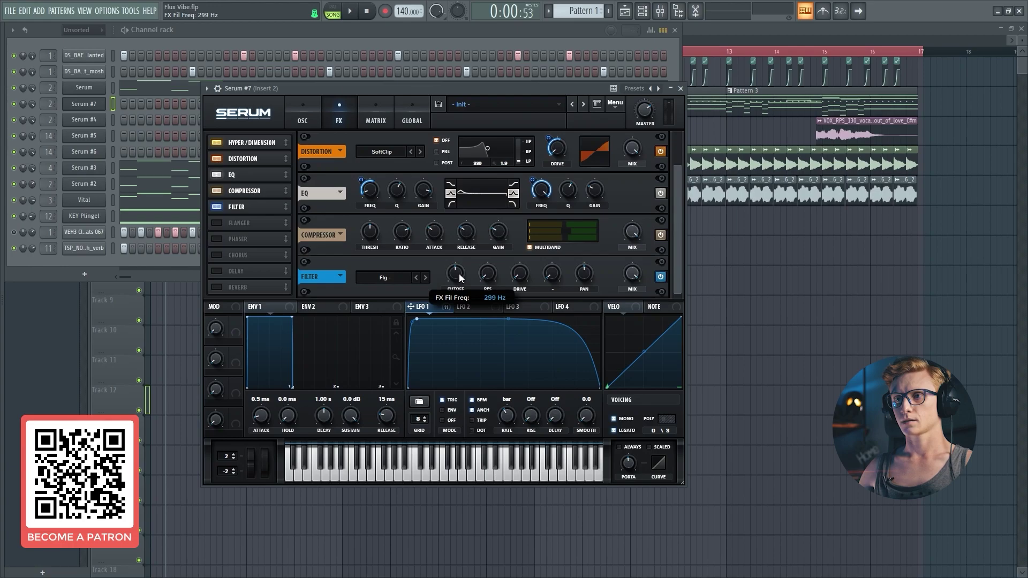
{"action": "double_click", "coordinate": [455, 274]}
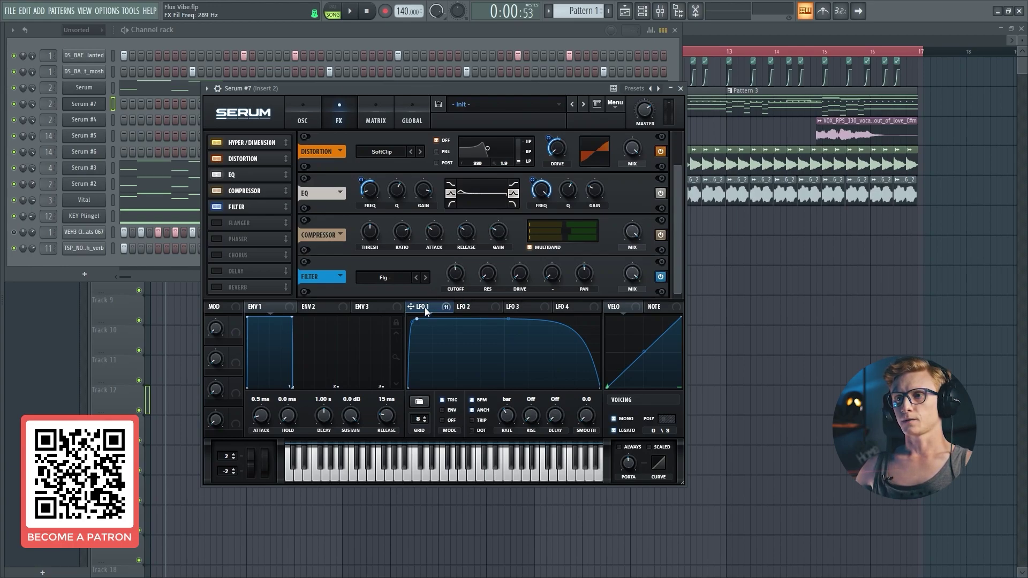
- Modulate the filter cutoff and resonance (about 64%) with LFO 1, then A/B the filter
{"action": "left_click_drag", "start_coordinate": [454, 274], "coordinate": [438, 291]}
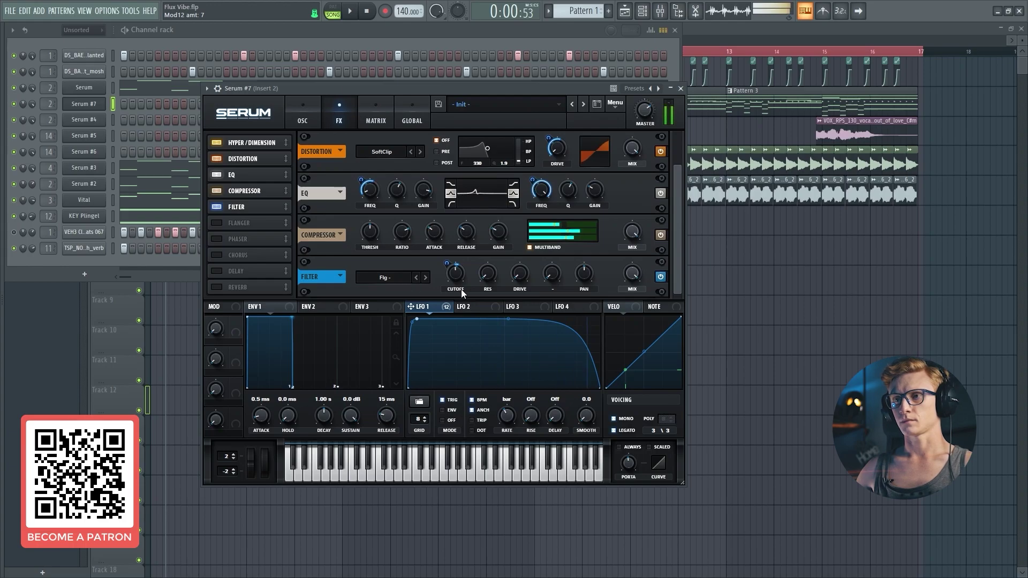
{"action": "left_click", "coordinate": [489, 275]}
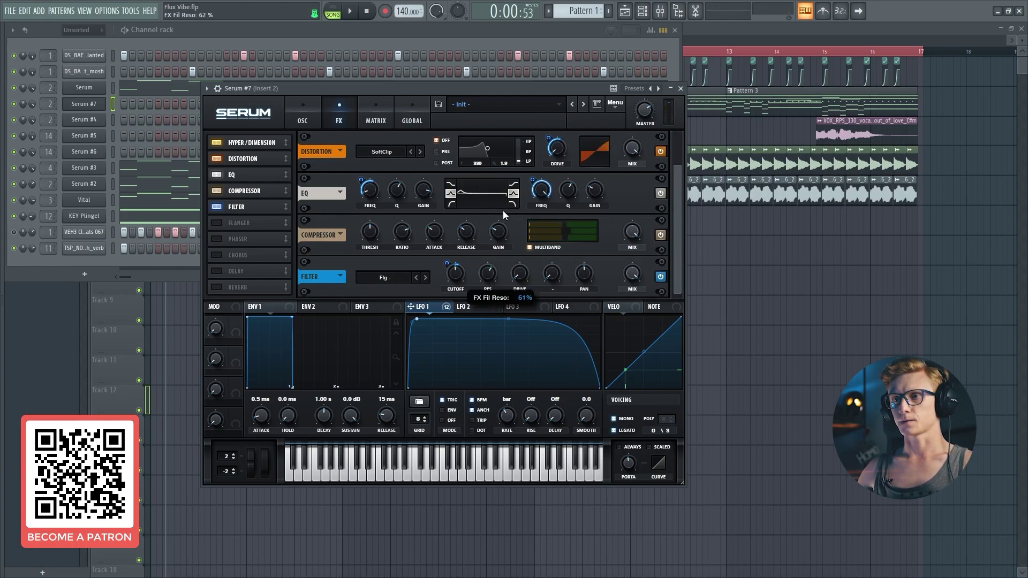
{"action": "left_click_drag", "start_coordinate": [504, 211], "coordinate": [501, 213]}
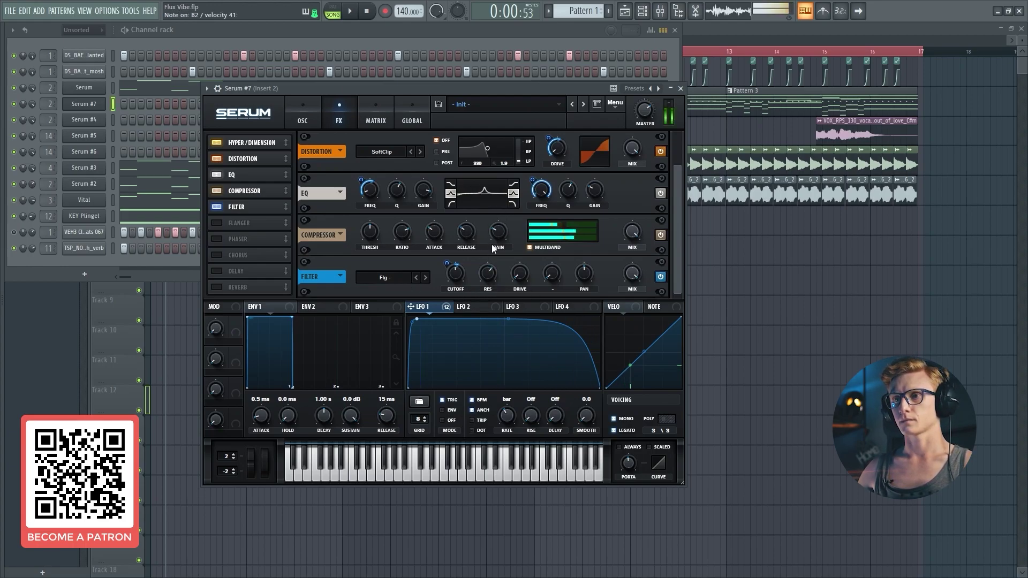
{"action": "left_click_drag", "start_coordinate": [411, 306], "coordinate": [479, 272]}
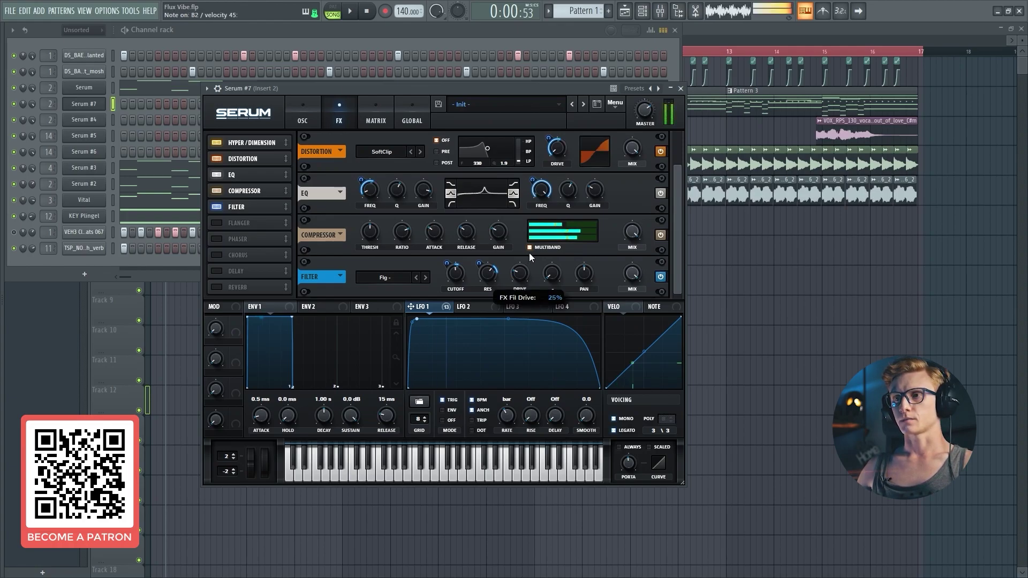
{"action": "left_click", "coordinate": [217, 207]}
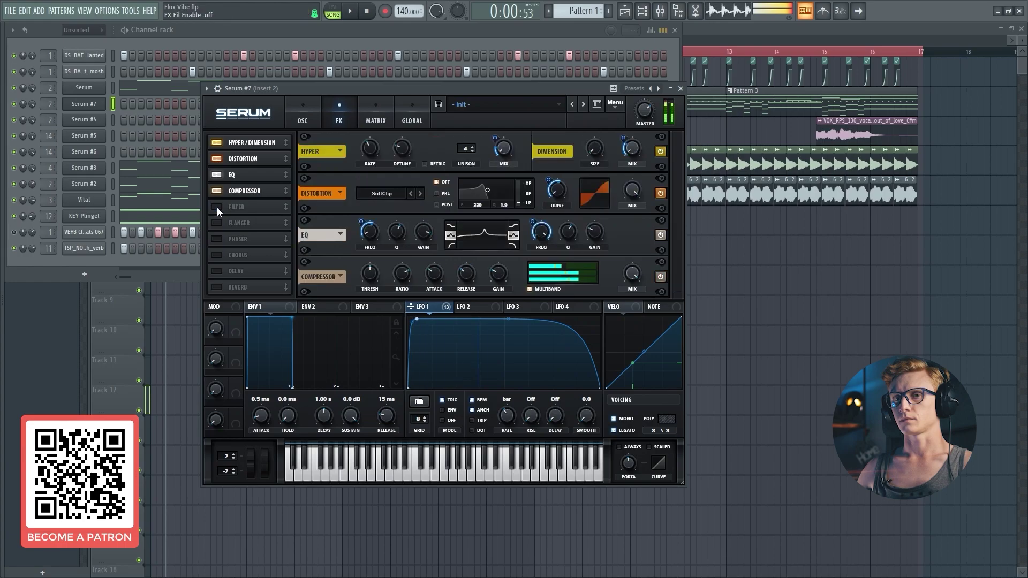
{"action": "left_click", "coordinate": [217, 207]}
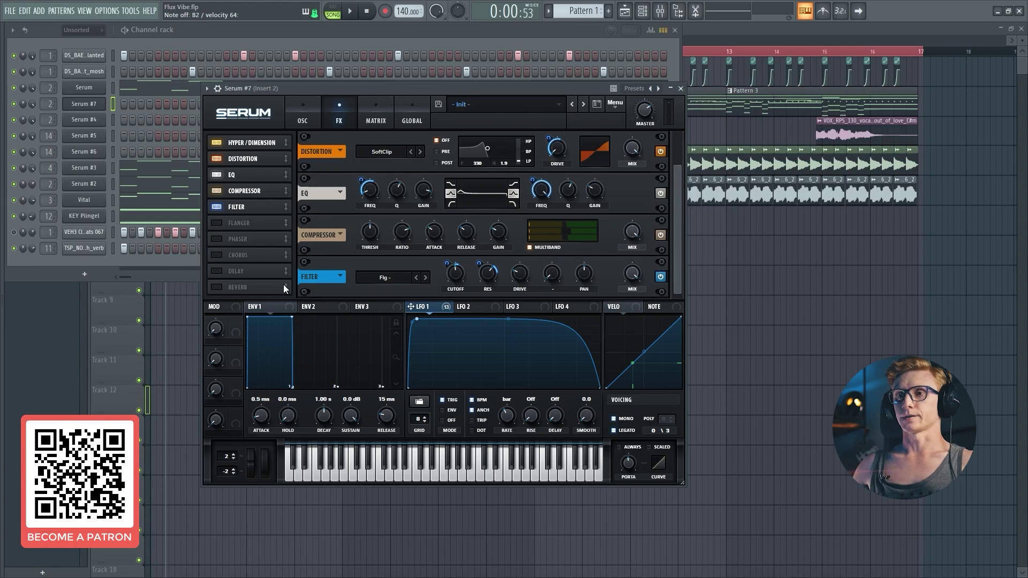
- Add a modulation matrix row routing LFO 2 to Serum's master tuning (Mast.Tun)
{"action": "left_click", "coordinate": [376, 114]}
{"action": "left_click", "coordinate": [425, 218]}
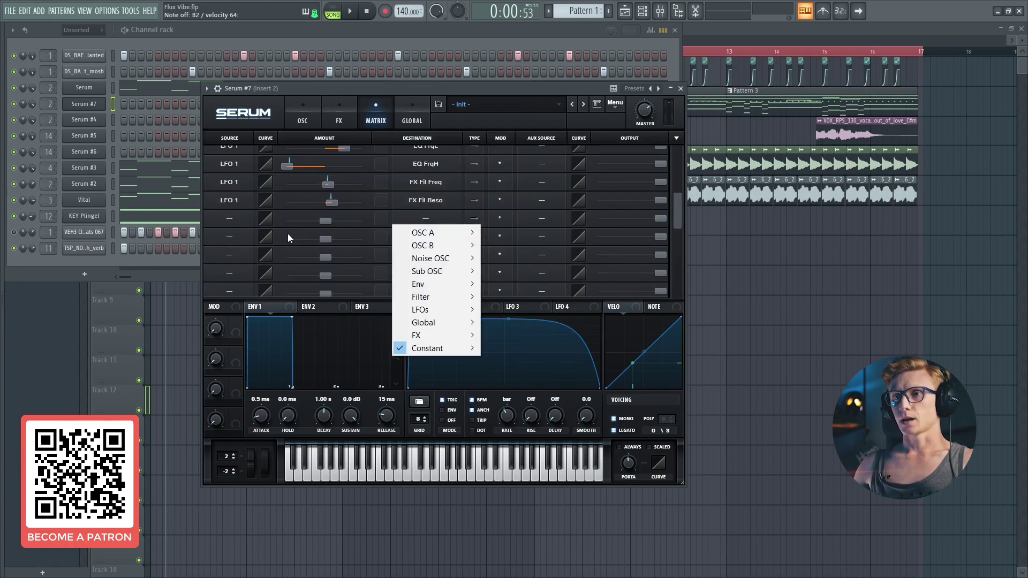
{"action": "left_click", "coordinate": [234, 221]}
{"action": "left_click", "coordinate": [234, 224]}
{"action": "left_click", "coordinate": [234, 223]}
{"action": "left_click", "coordinate": [234, 224]}
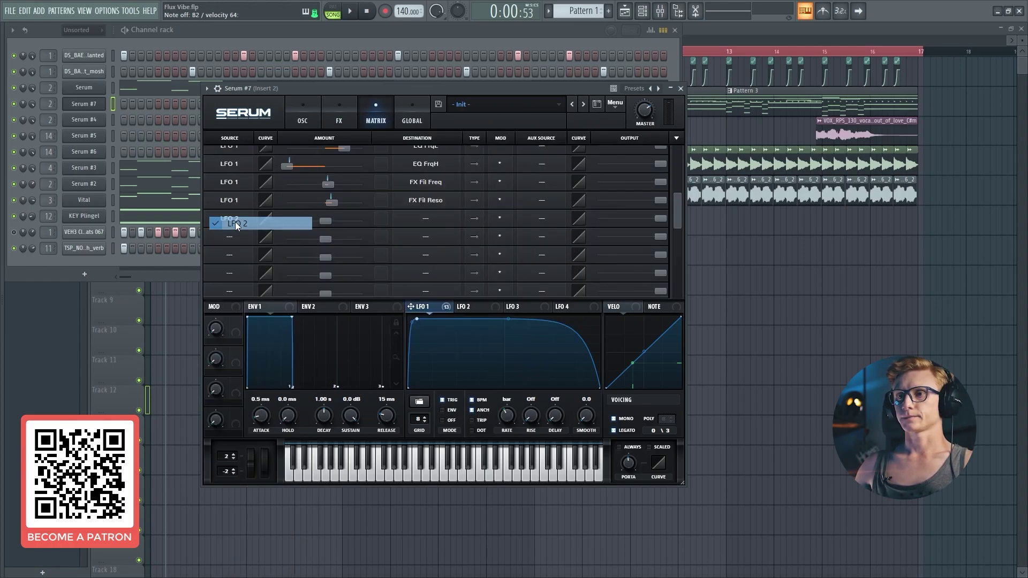
{"action": "left_click", "coordinate": [418, 224]}
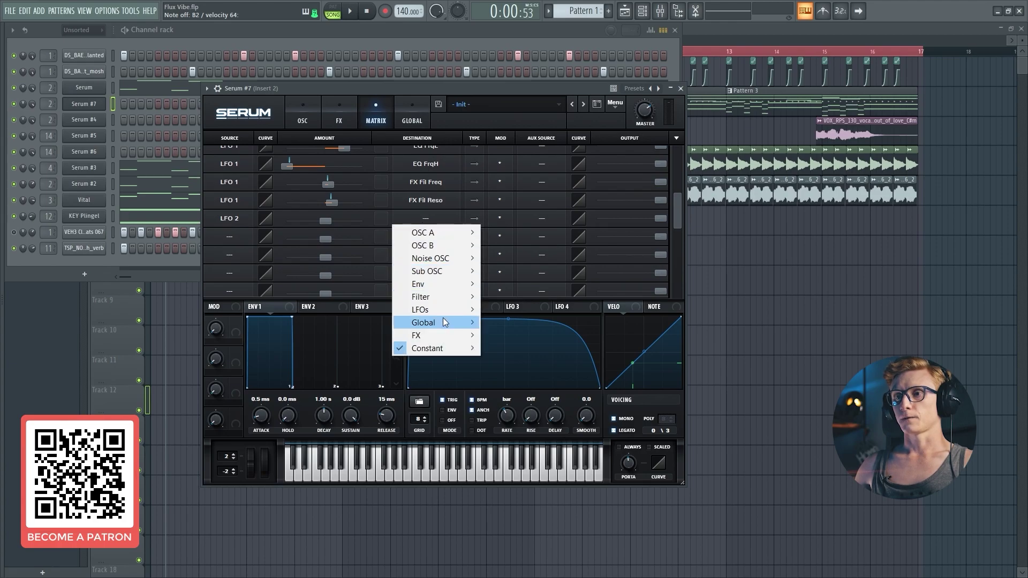
{"action": "mouse_move", "coordinate": [444, 322]}
{"action": "left_click", "coordinate": [509, 322]}
- Set the LFO 2 tuning amount to 5 and its rate to 1/16, and flatten the triangle
{"action": "left_click_drag", "start_coordinate": [326, 219], "coordinate": [358, 227]}
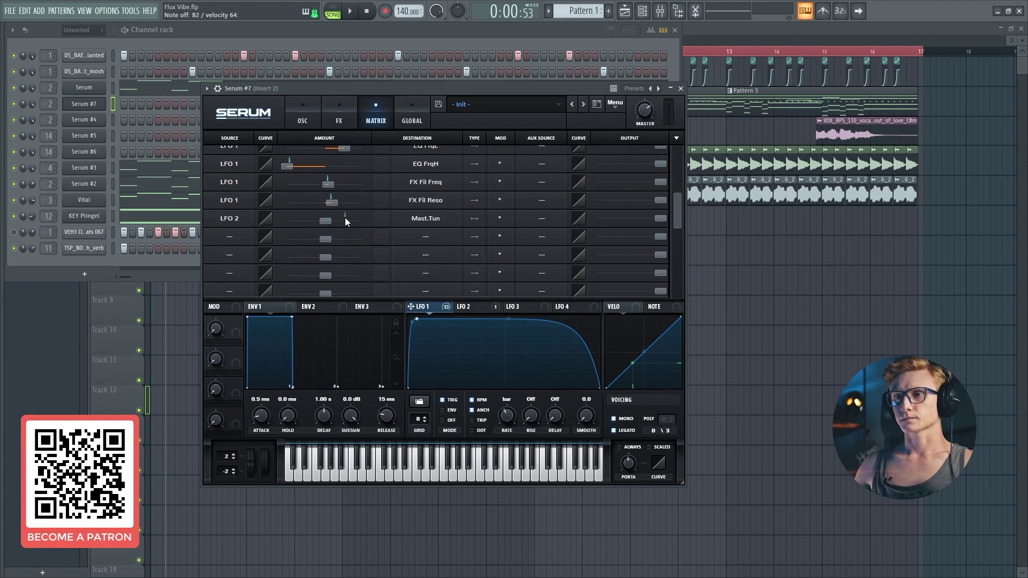
{"action": "left_click", "coordinate": [466, 307]}
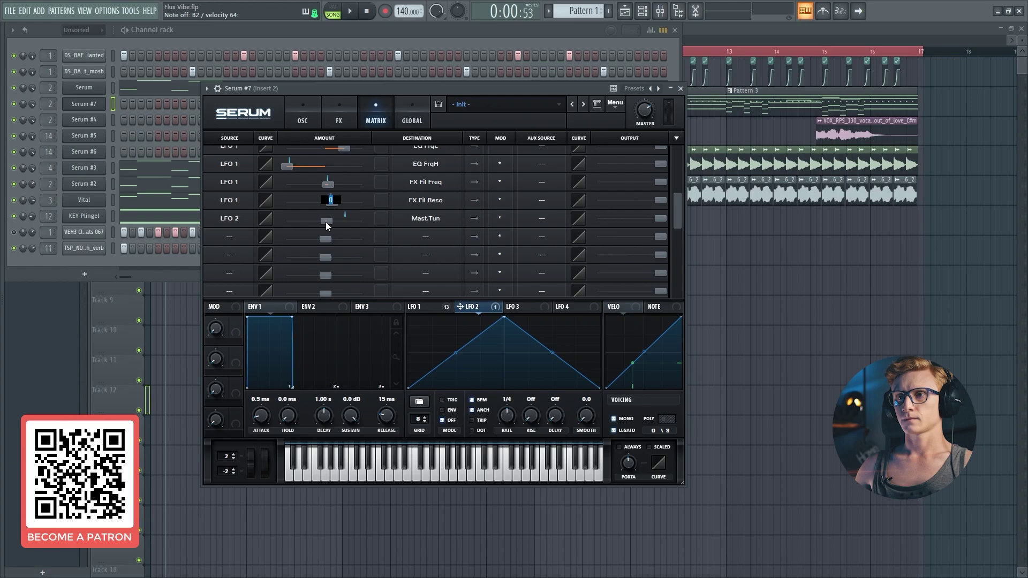
{"action": "left_click_drag", "start_coordinate": [325, 221], "coordinate": [321, 219]}
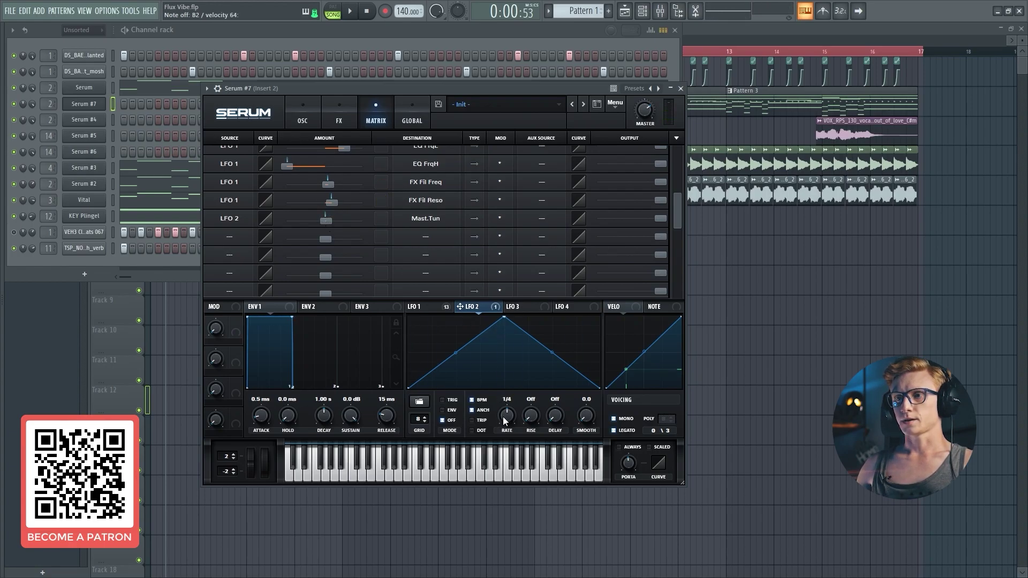
{"action": "left_click_drag", "start_coordinate": [504, 423], "coordinate": [510, 412]}
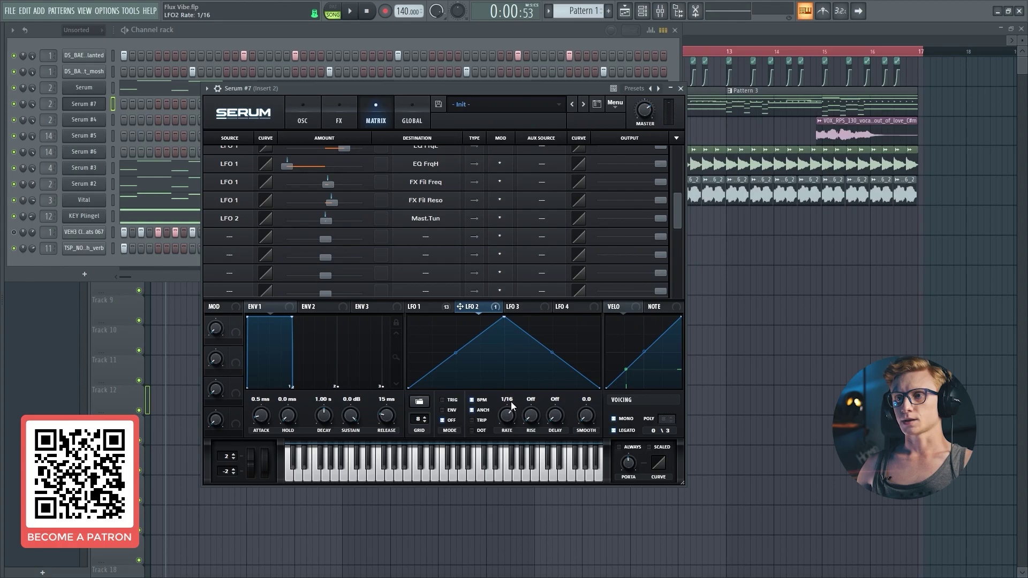
{"action": "left_click_drag", "start_coordinate": [506, 318], "coordinate": [503, 373]}
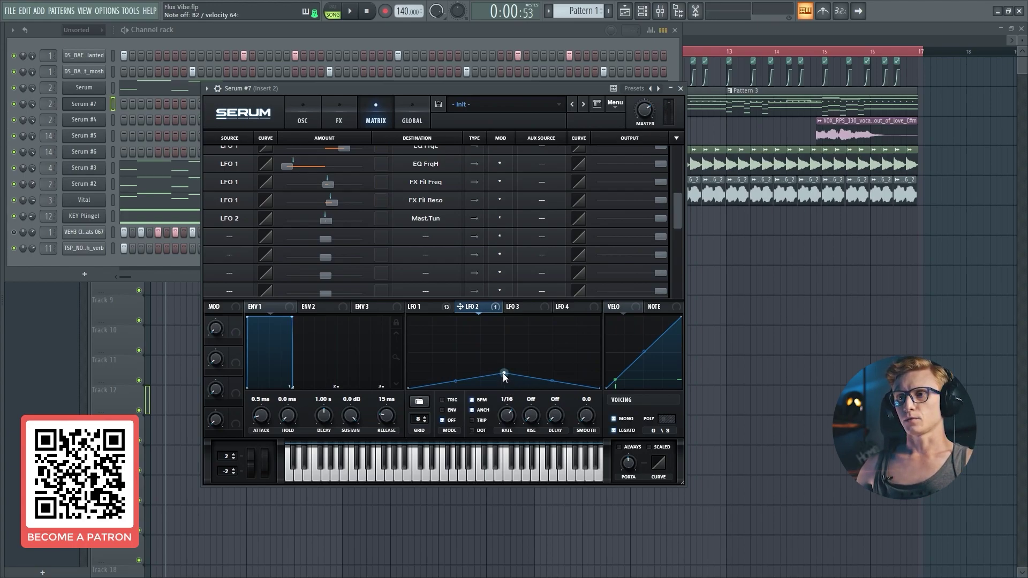
{"action": "left_click_drag", "start_coordinate": [504, 373], "coordinate": [504, 315]}
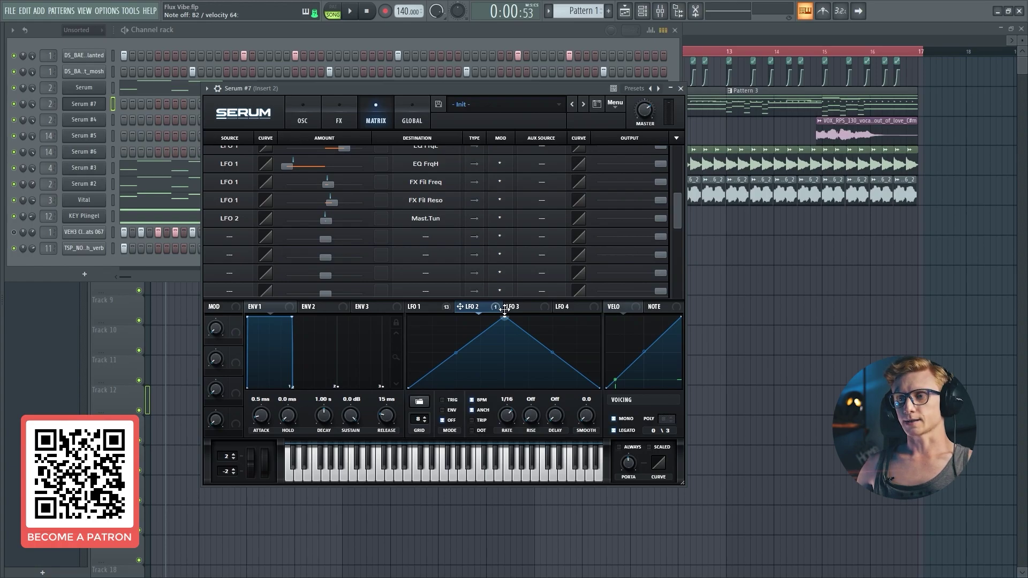
{"action": "left_click_drag", "start_coordinate": [503, 314], "coordinate": [505, 371]}
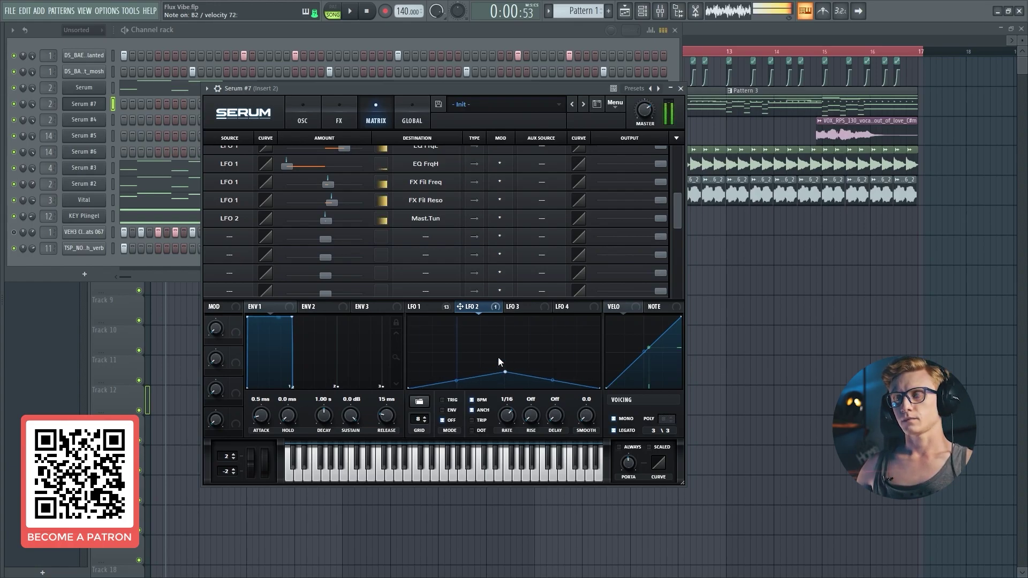
- Close Serum and play the lead through the OTT compressor on Insert 2
{"action": "left_click", "coordinate": [304, 120]}
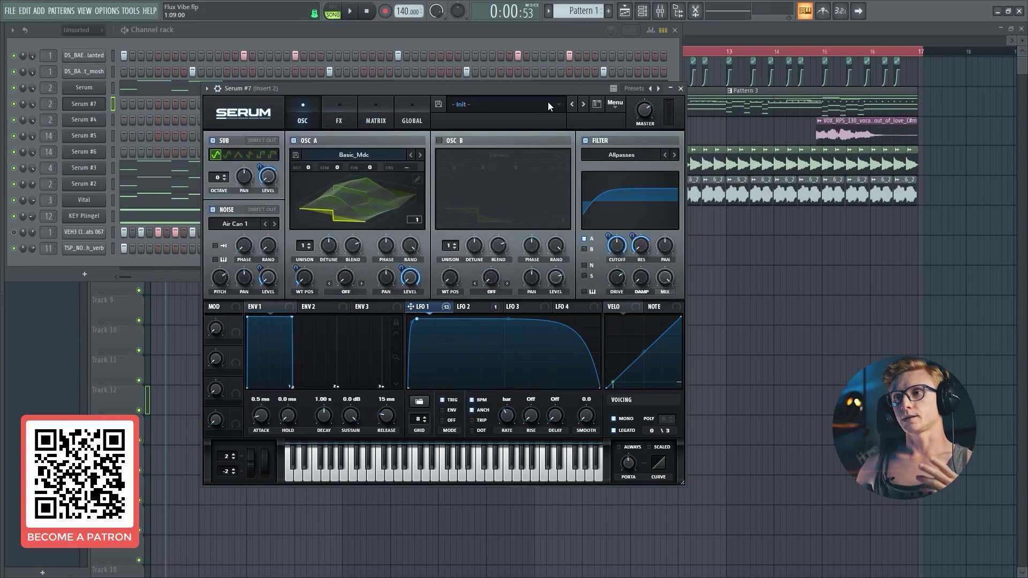
{"action": "left_click", "coordinate": [84, 104]}
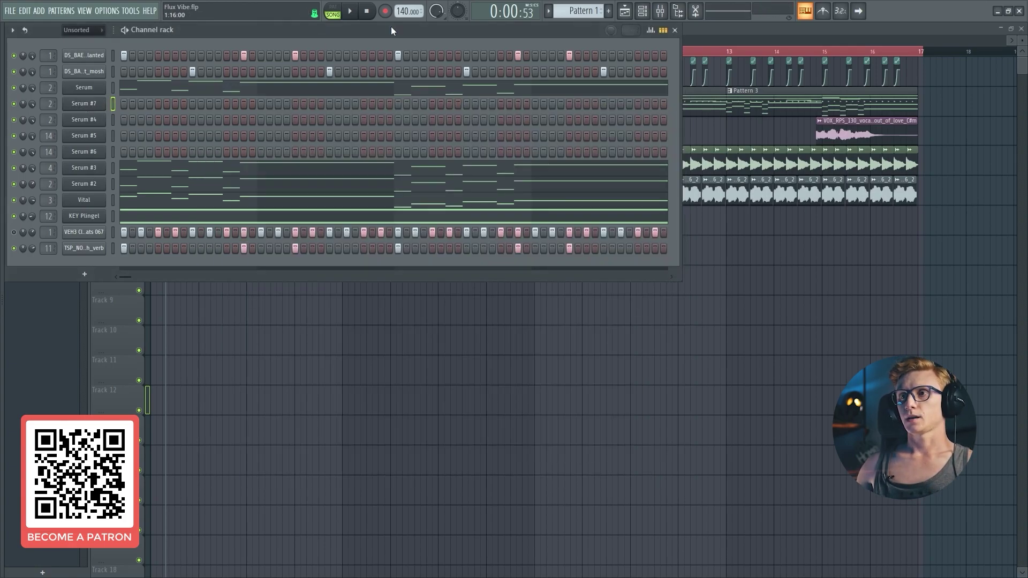
{"action": "key", "text": "F9"}
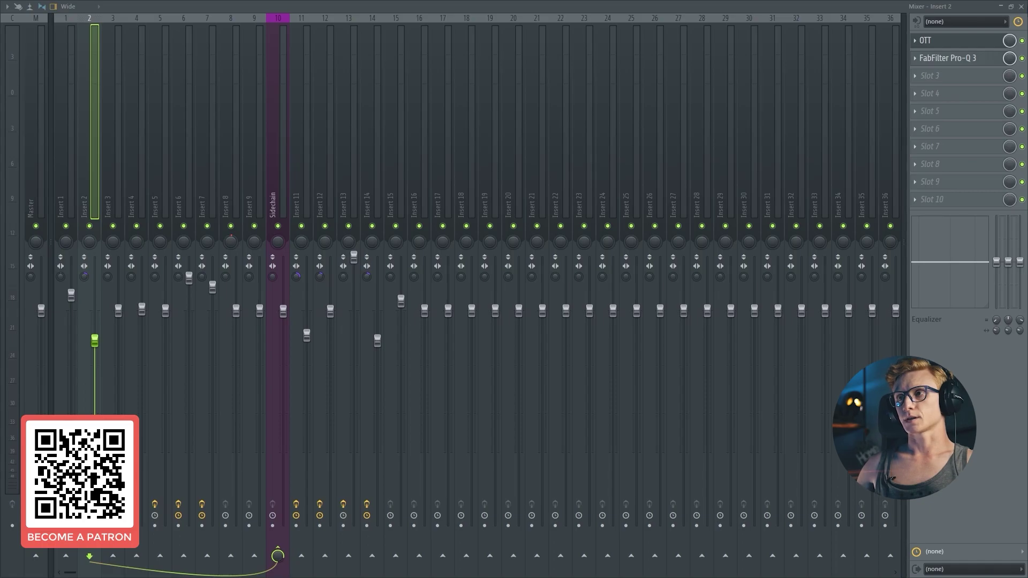
{"action": "left_click", "coordinate": [1020, 6]}
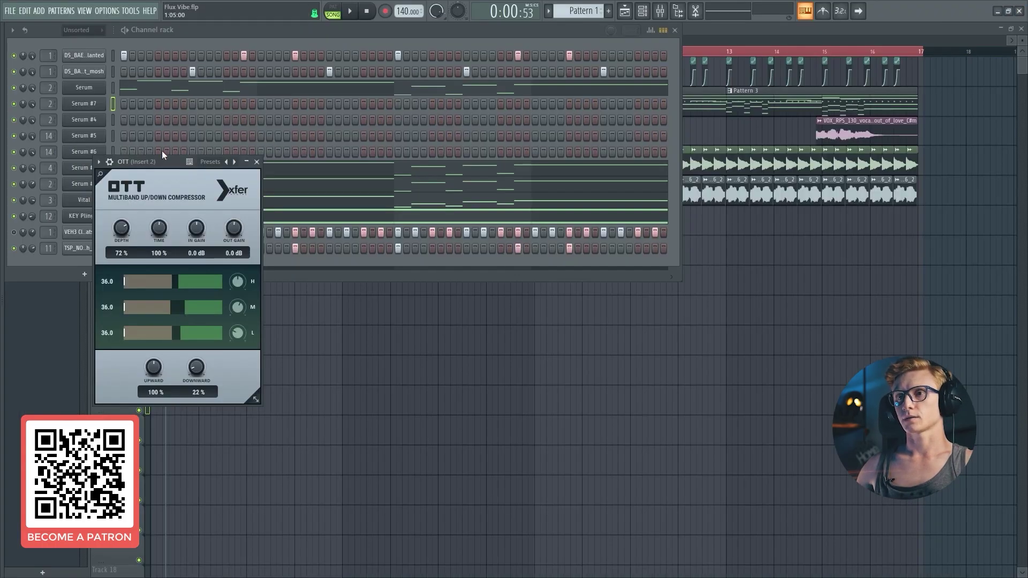
{"action": "left_click_drag", "start_coordinate": [162, 162], "coordinate": [260, 163]}
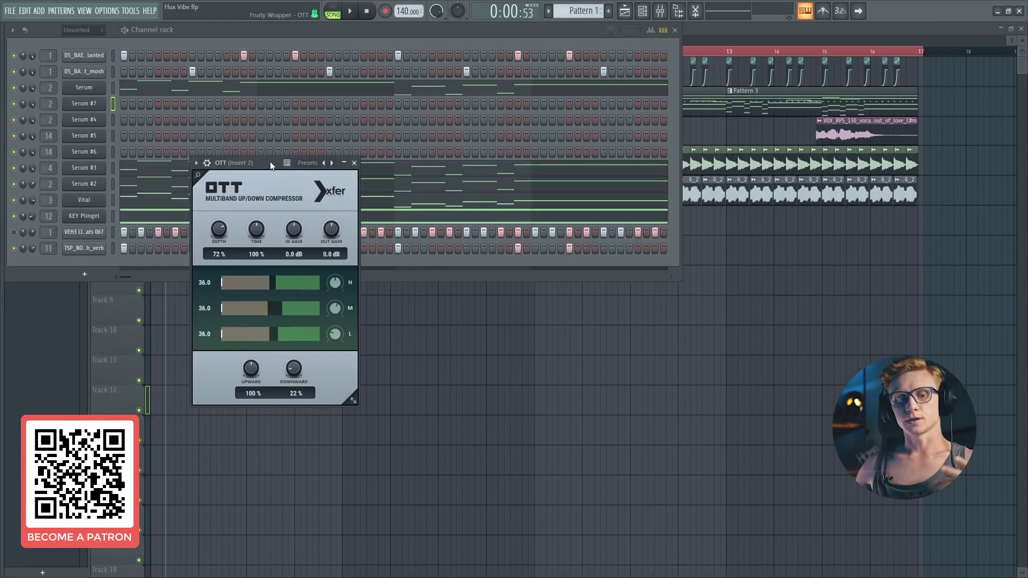
{"action": "key", "text": "space"}
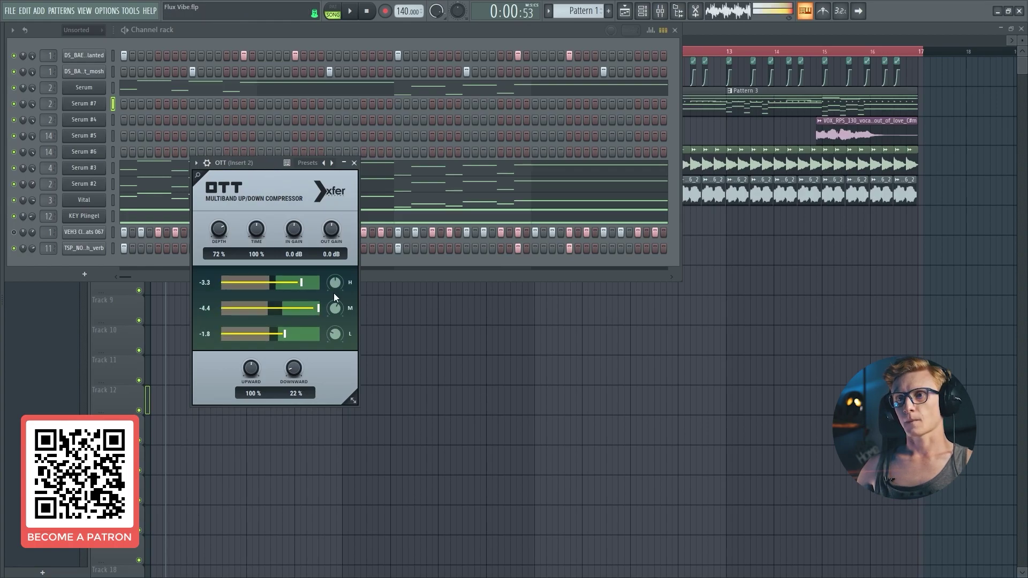
{"action": "key", "text": "space"}
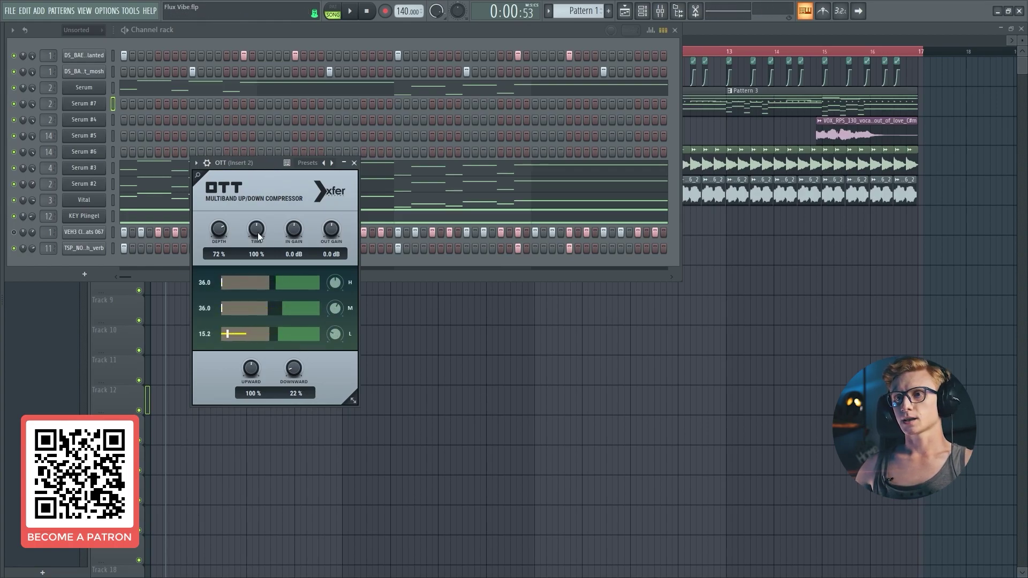
- Play the lead through FabFilter Pro-Q 3, then return to the mixer's Insert 2
{"action": "left_click", "coordinate": [354, 162]}
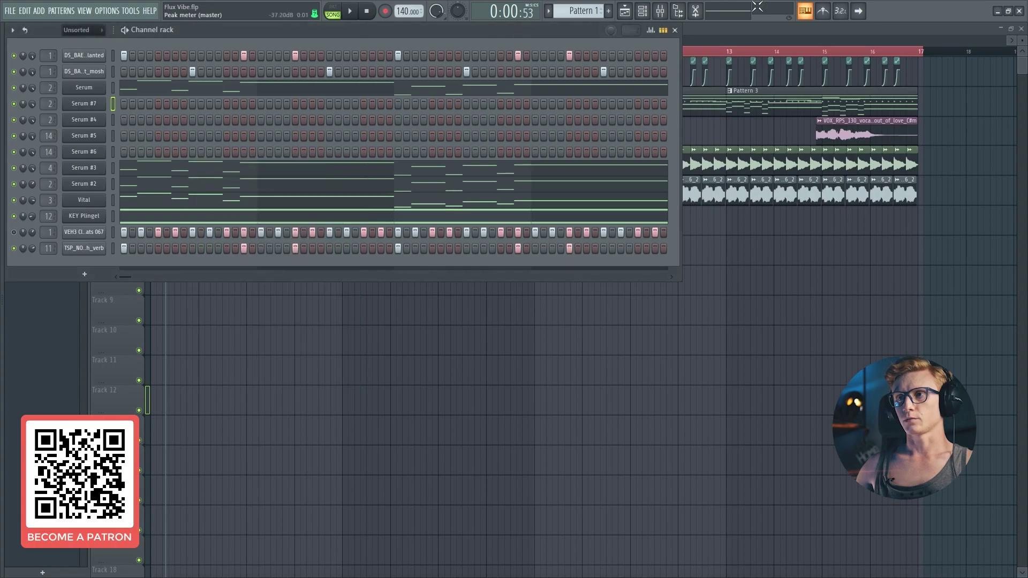
{"action": "left_click", "coordinate": [660, 11]}
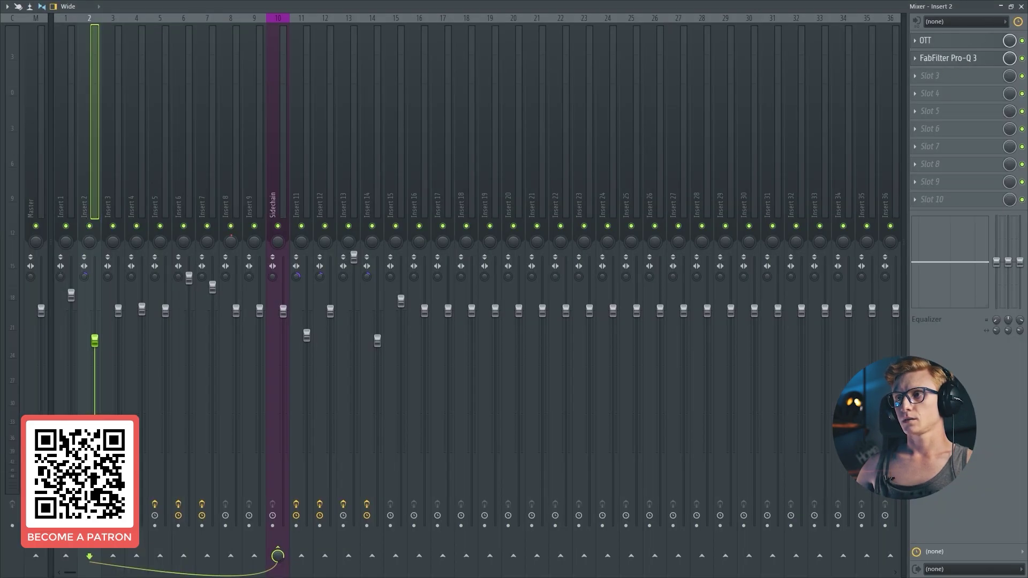
{"action": "left_click", "coordinate": [1021, 7]}
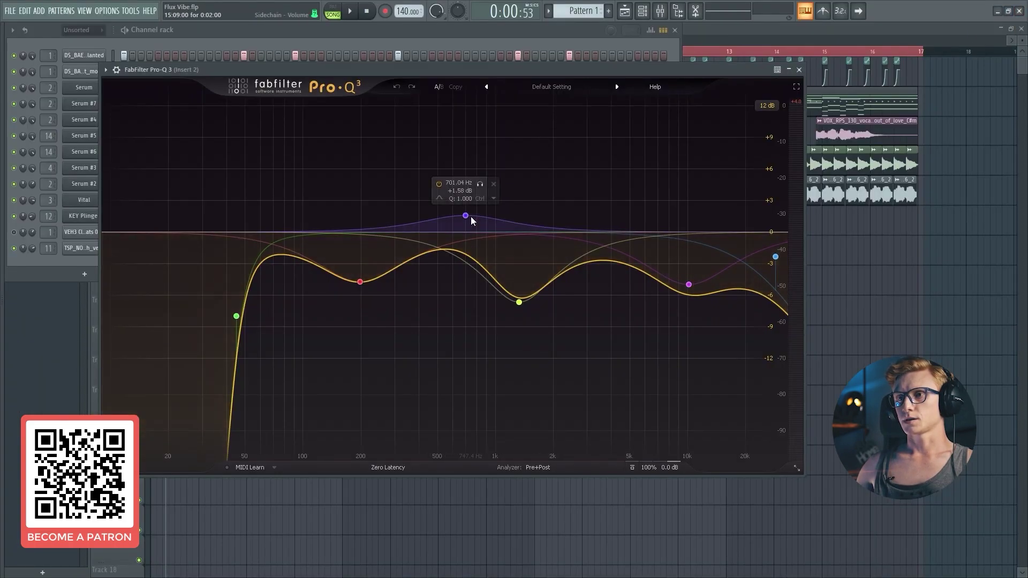
{"action": "key", "text": "space"}
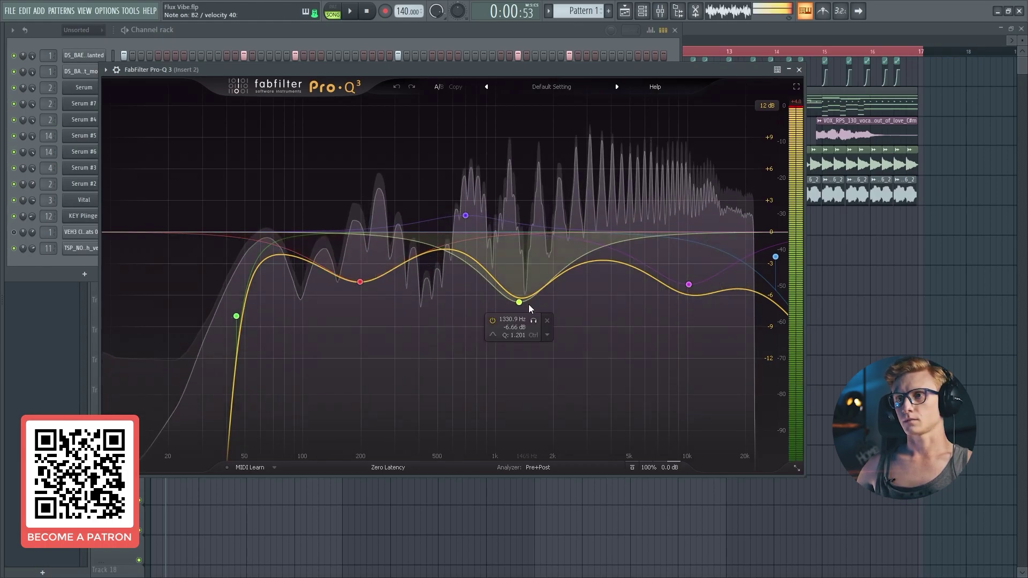
{"action": "left_click", "coordinate": [795, 70]}
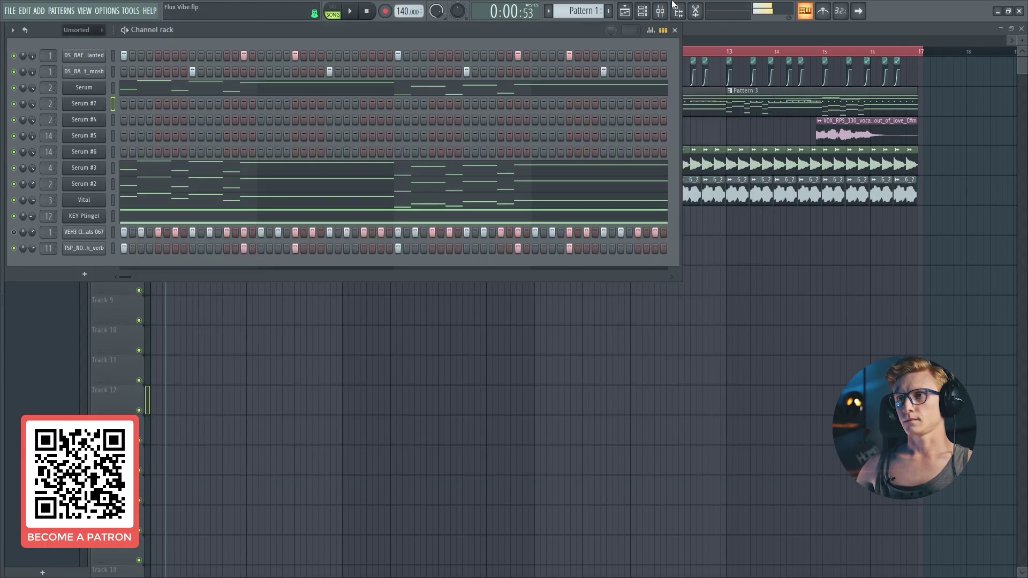
{"action": "left_click", "coordinate": [660, 11]}
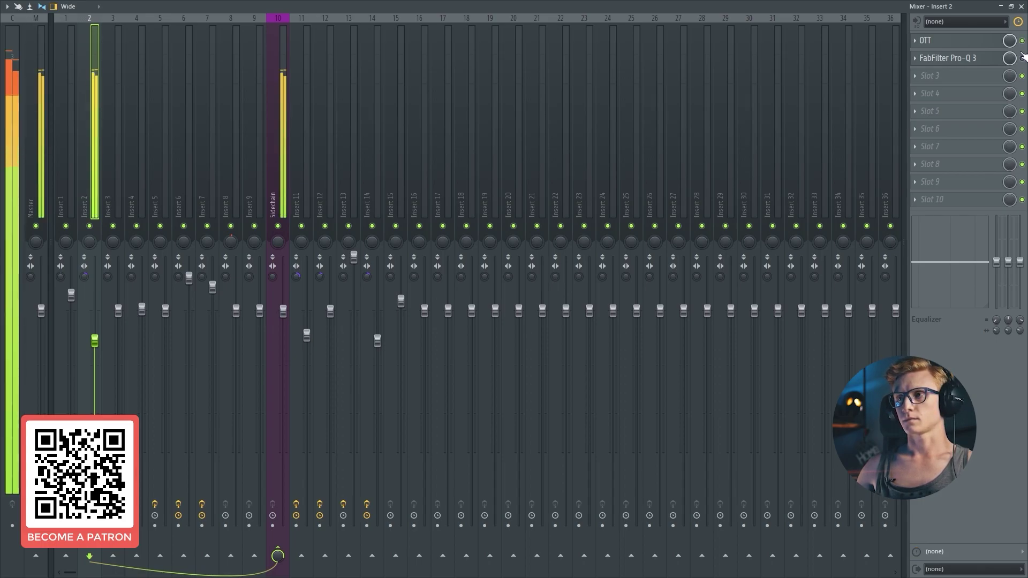
- Reopen Serum #7 from Insert 2, lower the LFO 1 plateau, then raise it back to the top
{"action": "left_click", "coordinate": [277, 128]}
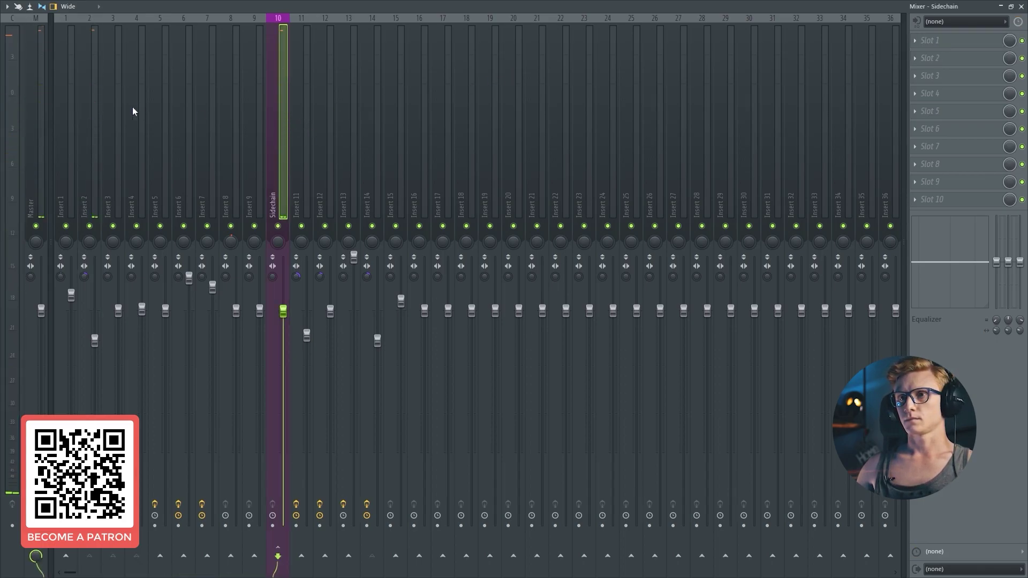
{"action": "left_click", "coordinate": [92, 124]}
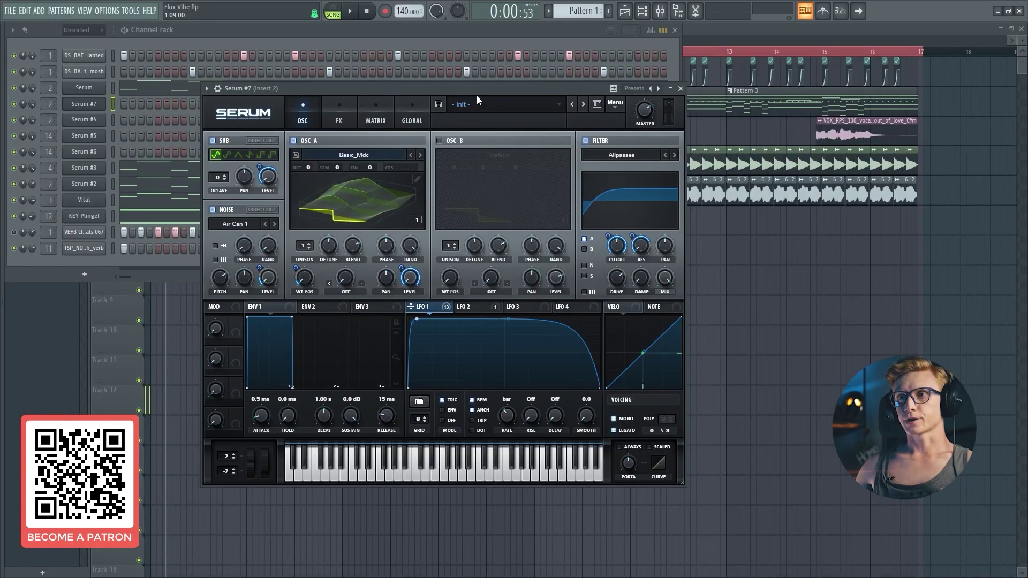
{"action": "left_click_drag", "start_coordinate": [481, 90], "coordinate": [483, 90]}
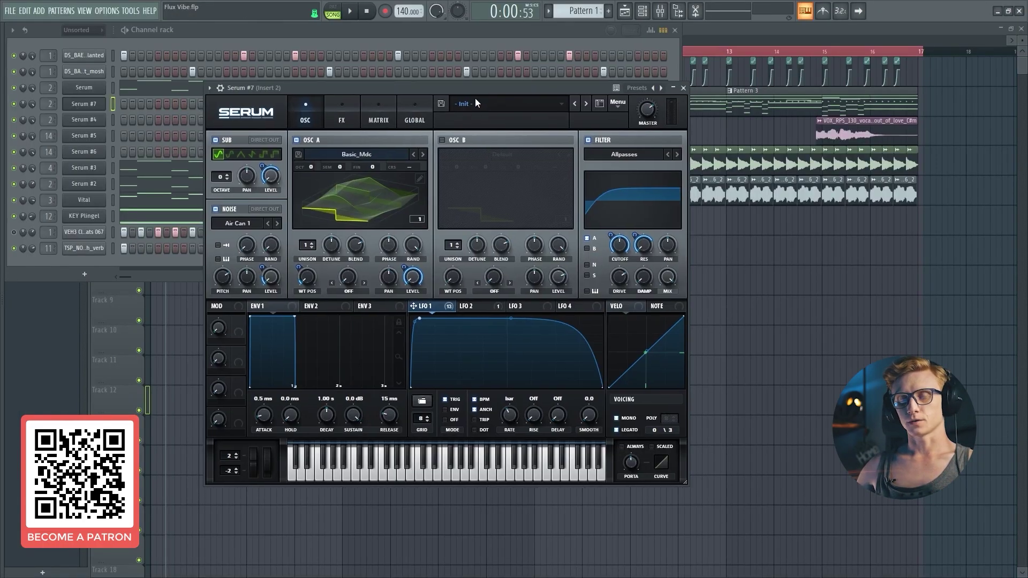
{"action": "right_click", "coordinate": [429, 306]}
{"action": "left_click", "coordinate": [418, 319]}
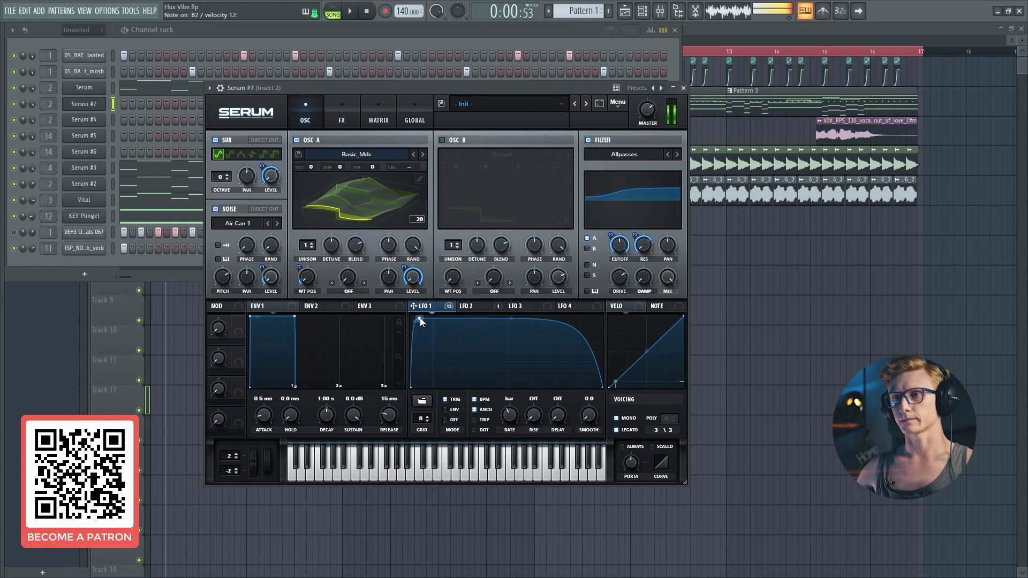
{"action": "left_click_drag", "start_coordinate": [420, 317], "coordinate": [423, 348]}
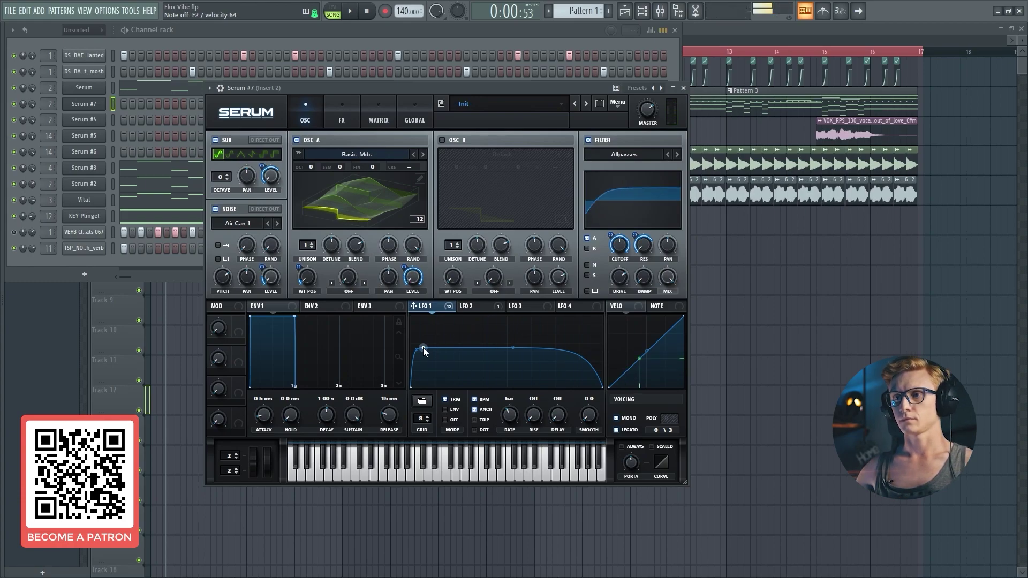
{"action": "left_click_drag", "start_coordinate": [423, 346], "coordinate": [424, 319]}
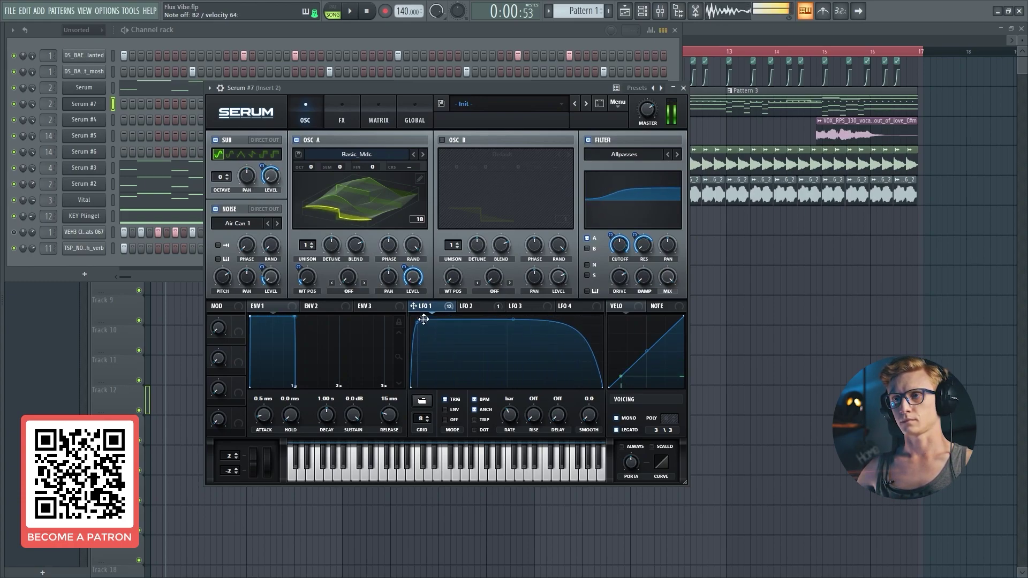
- In Serum's FX Filter module, set resonance to about 54% and cutoff to 172 Hz
{"action": "left_click", "coordinate": [337, 117]}
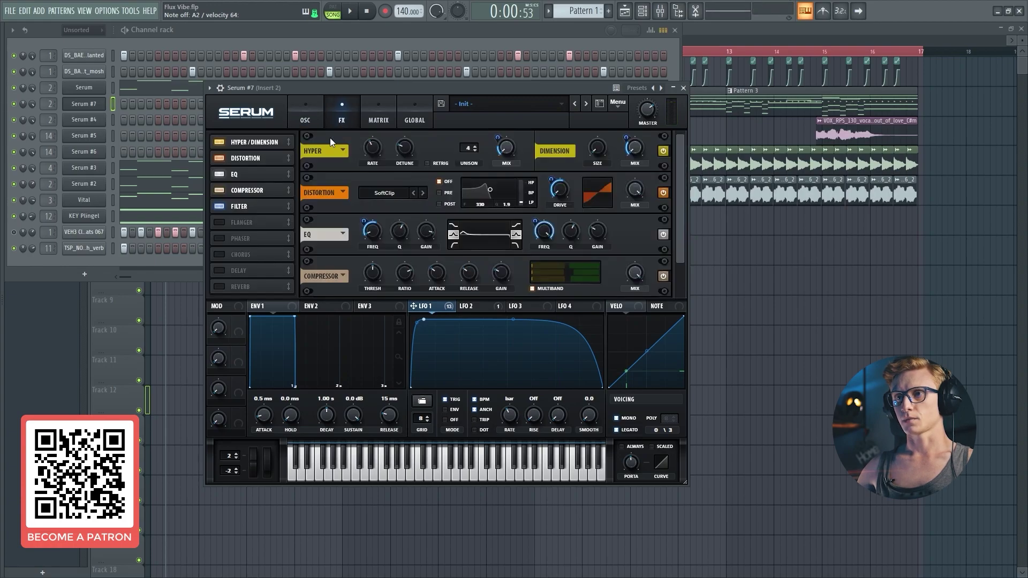
{"action": "left_click", "coordinate": [232, 206]}
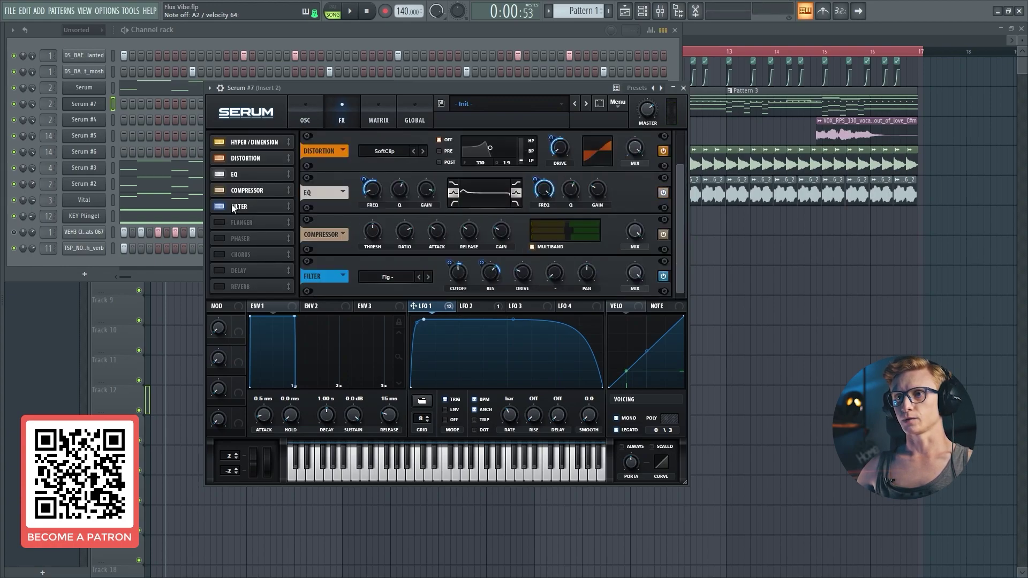
{"action": "right_click", "coordinate": [488, 278]}
{"action": "left_click", "coordinate": [491, 285]}
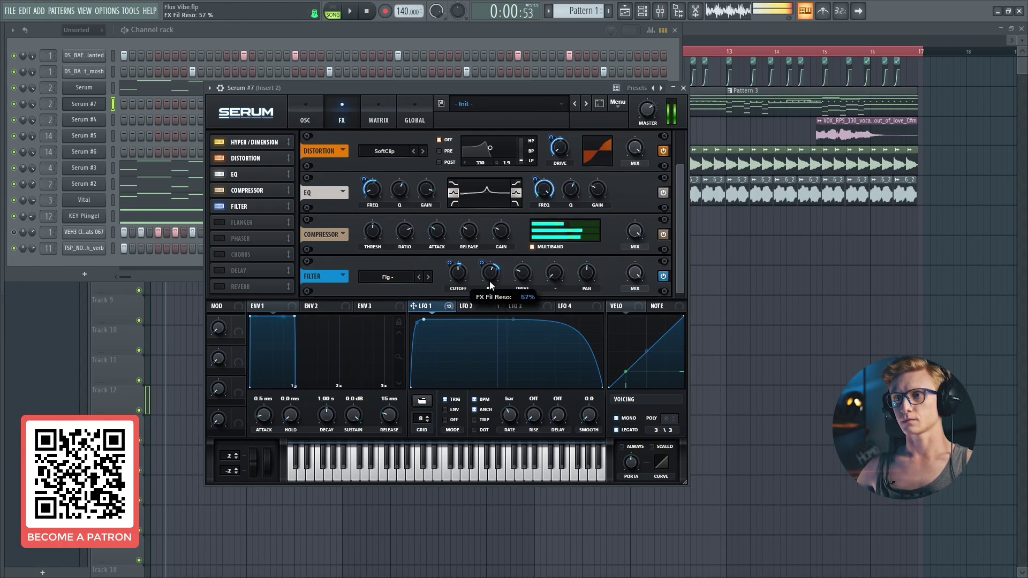
{"action": "left_click_drag", "start_coordinate": [488, 306], "coordinate": [516, 278]}
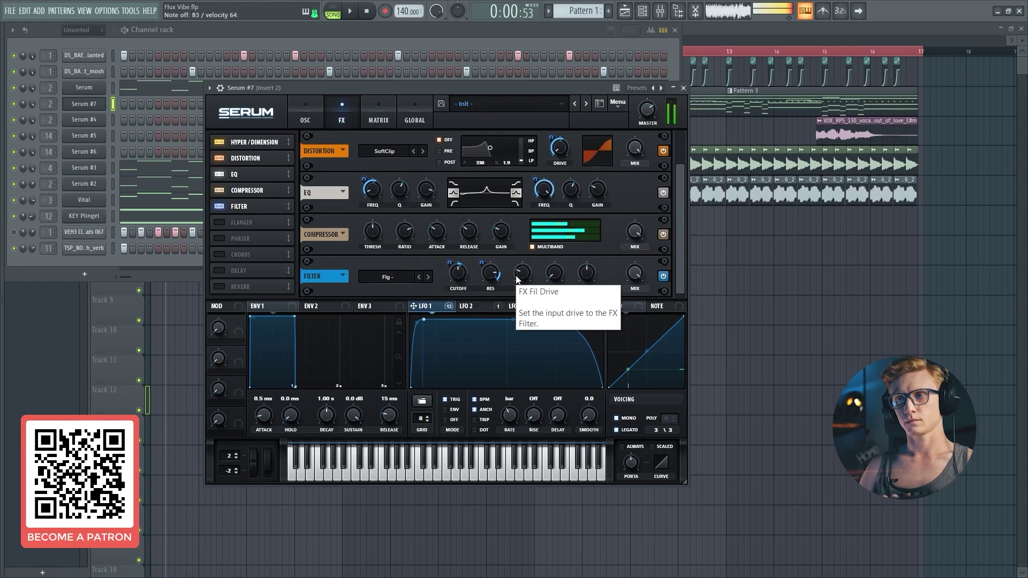
{"action": "left_click_drag", "start_coordinate": [490, 274], "coordinate": [489, 289]}
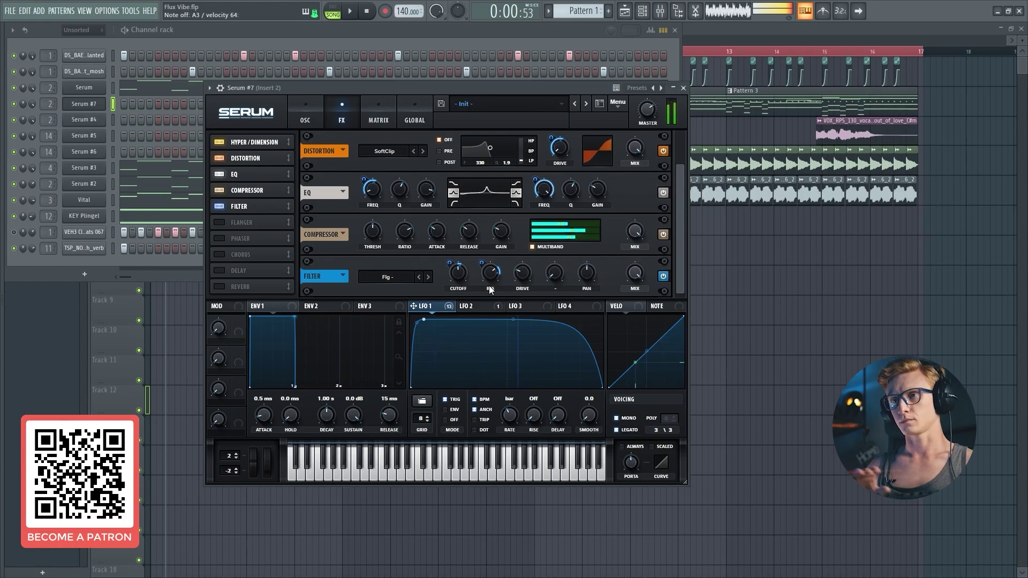
{"action": "left_click_drag", "start_coordinate": [490, 290], "coordinate": [456, 289]}
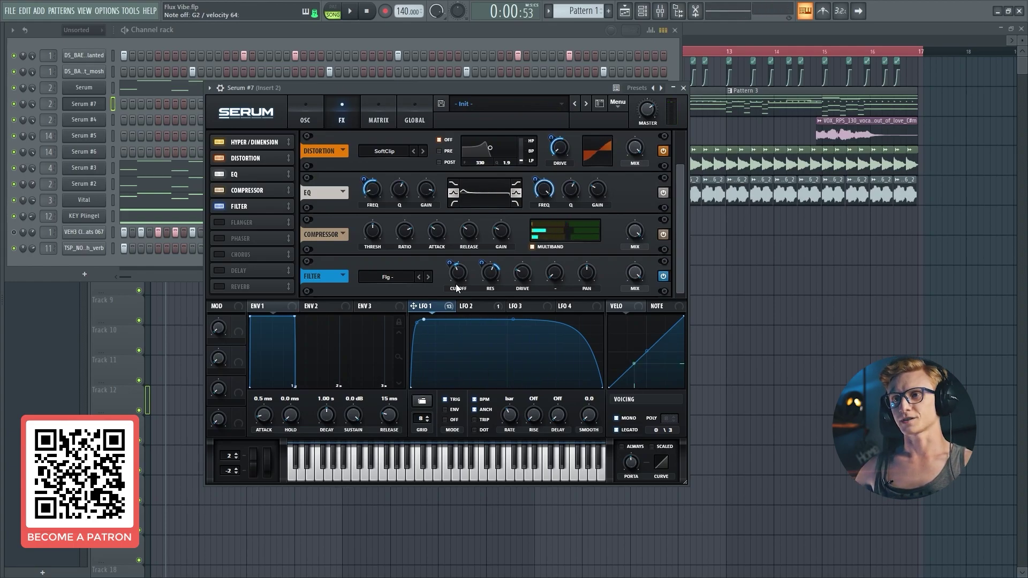
{"action": "left_click_drag", "start_coordinate": [455, 285], "coordinate": [456, 282]}
{"action": "left_click_drag", "start_coordinate": [425, 94], "coordinate": [422, 95]}
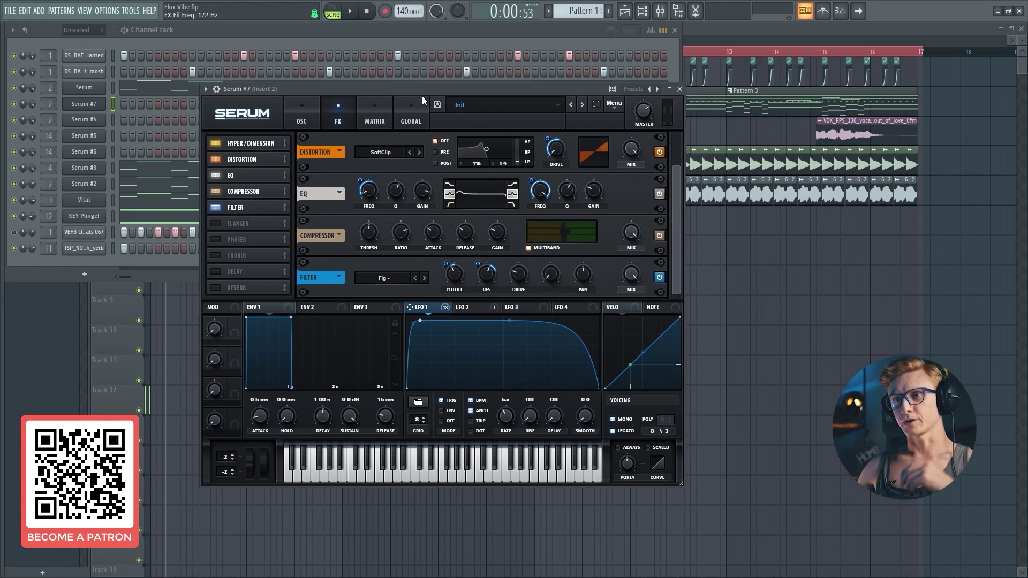